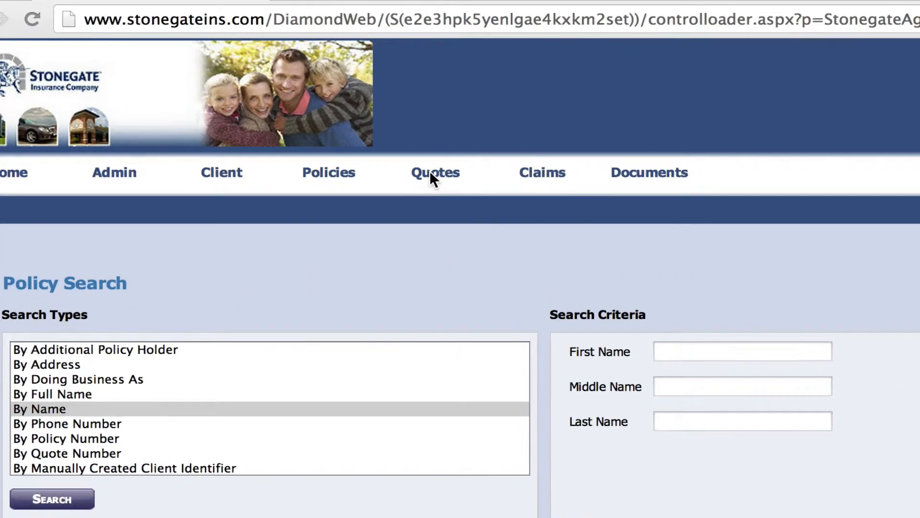
Start a new application from the Quotes menu's New Application option
mouse_move(434, 184)
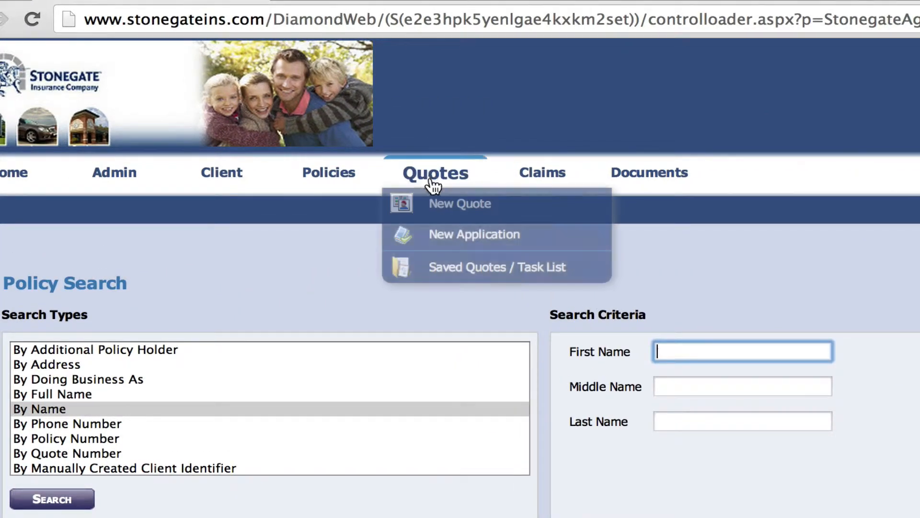
left_click(445, 235)
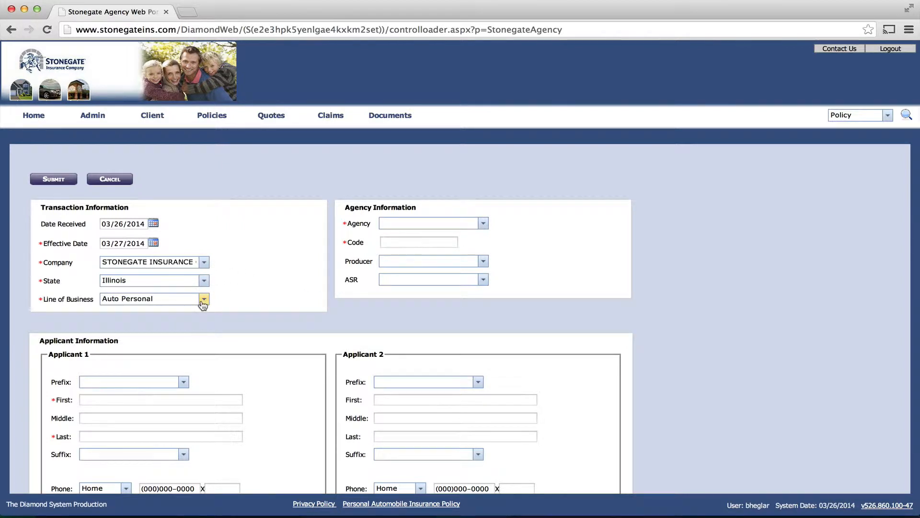
Set line of business to Home Personal and agency to Stonegate Insurance Test Agency
left_click(203, 300)
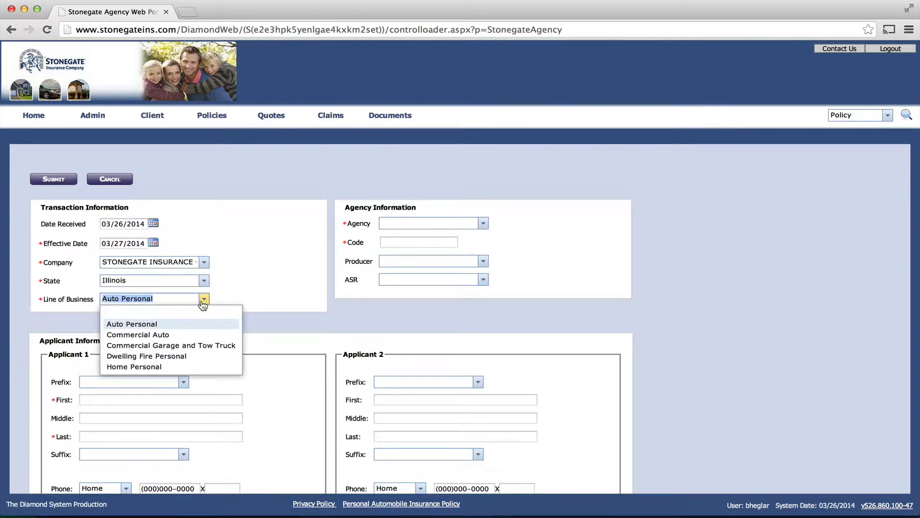
left_click(161, 366)
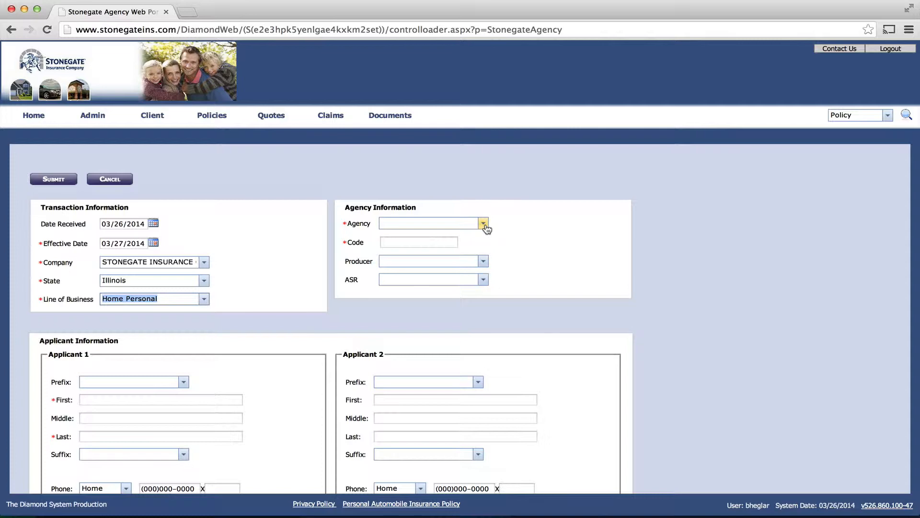
left_click(450, 223)
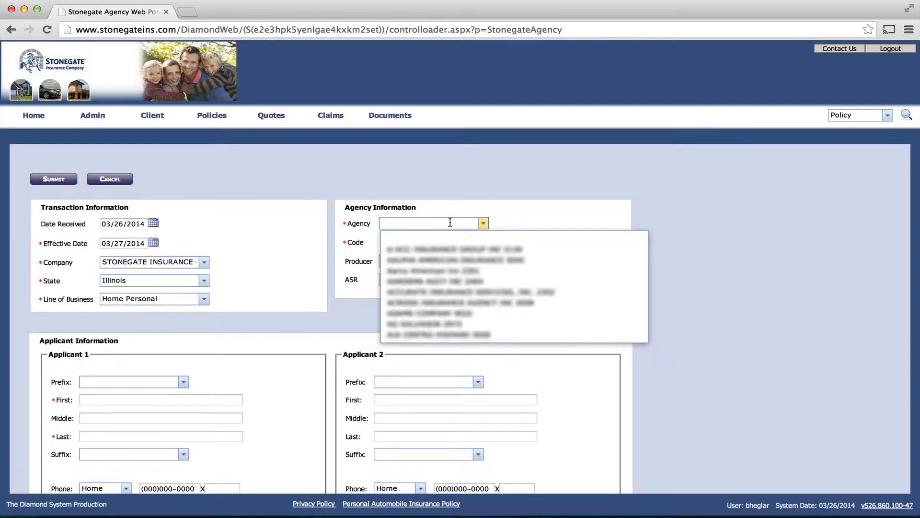
type("STON")
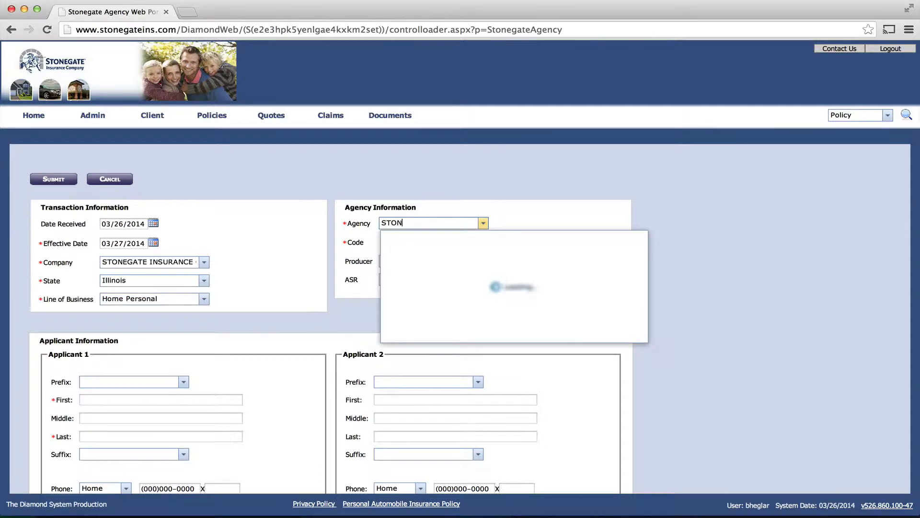
type("EG")
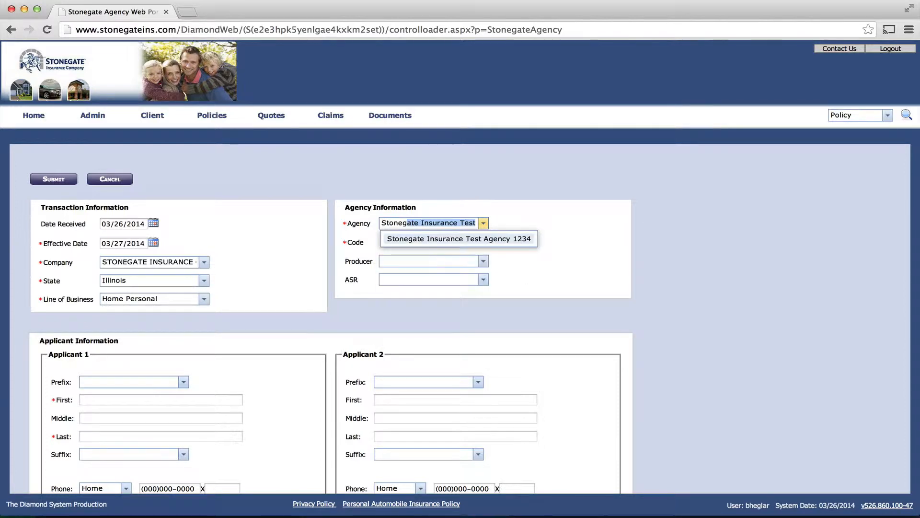
key("Return")
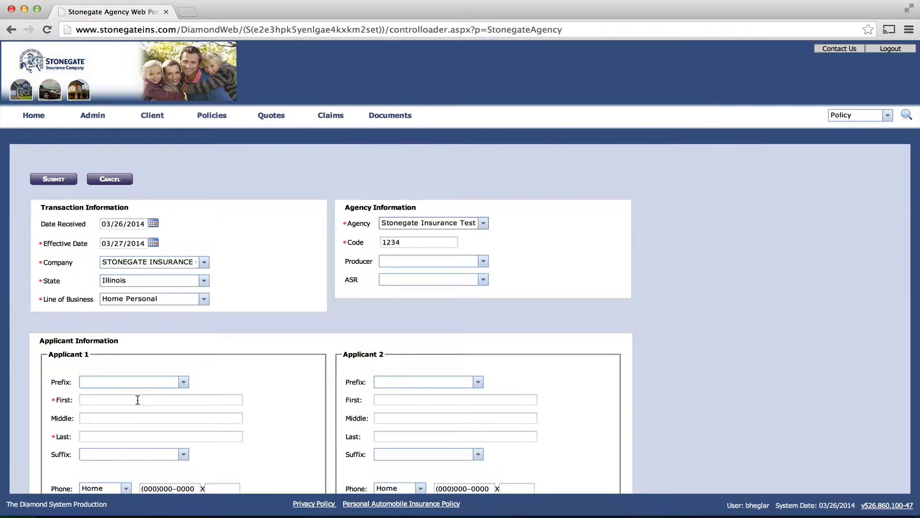
Enter TEST as Applicant 1's first and last name, leaving the title blank
left_click(136, 382)
type("S")
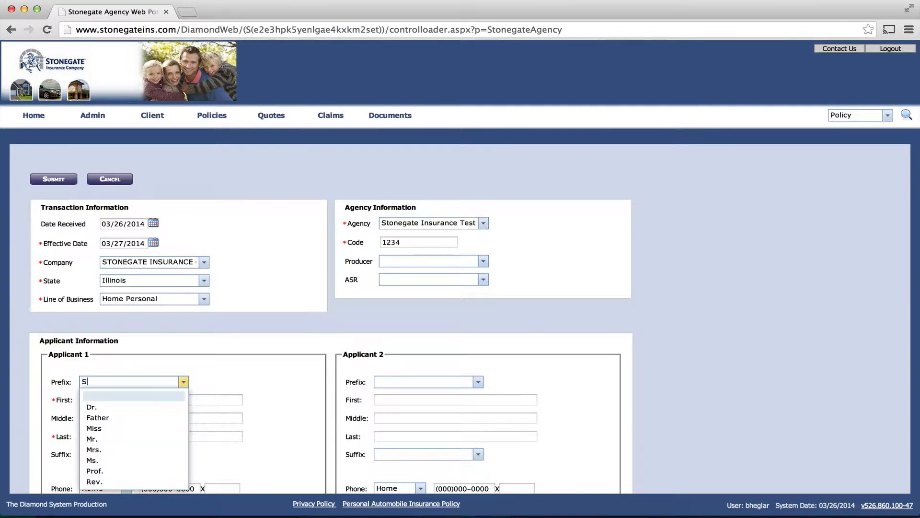
key("BackSpace")
key("Tab")
type("TEST")
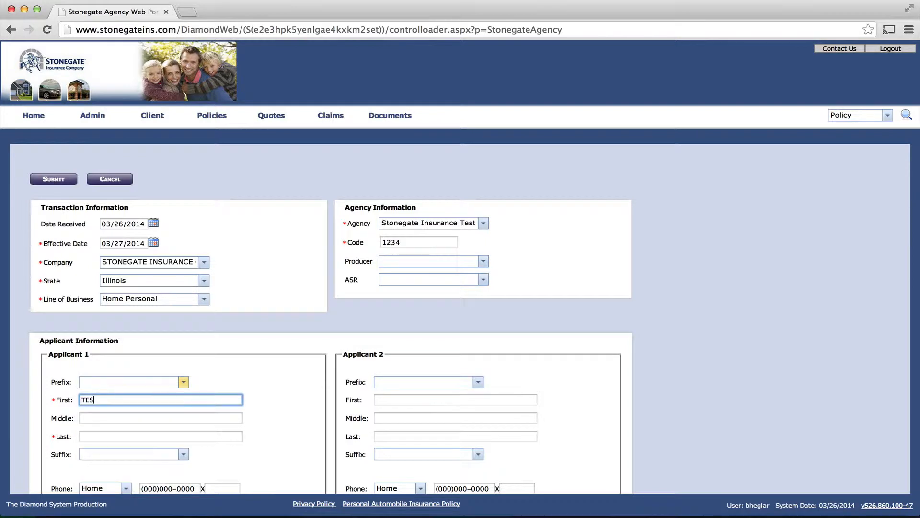
key("Tab")
key("Tab")
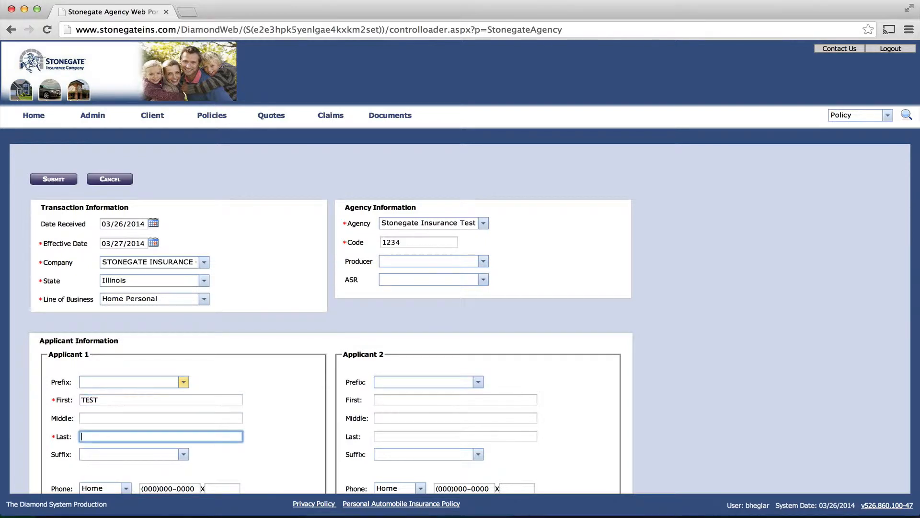
type("TEST")
Choose a 12 Month policy term and submit the application
scroll(738, 480, "down", 5)
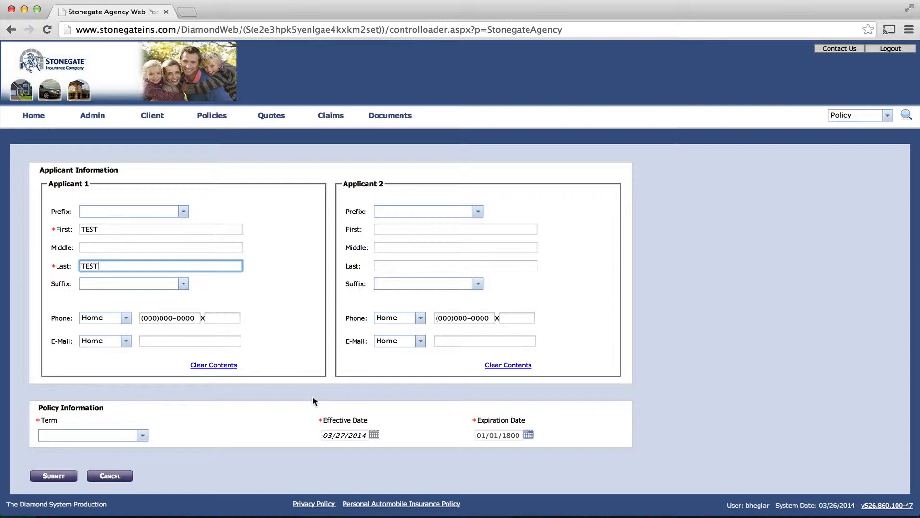
left_click(143, 435)
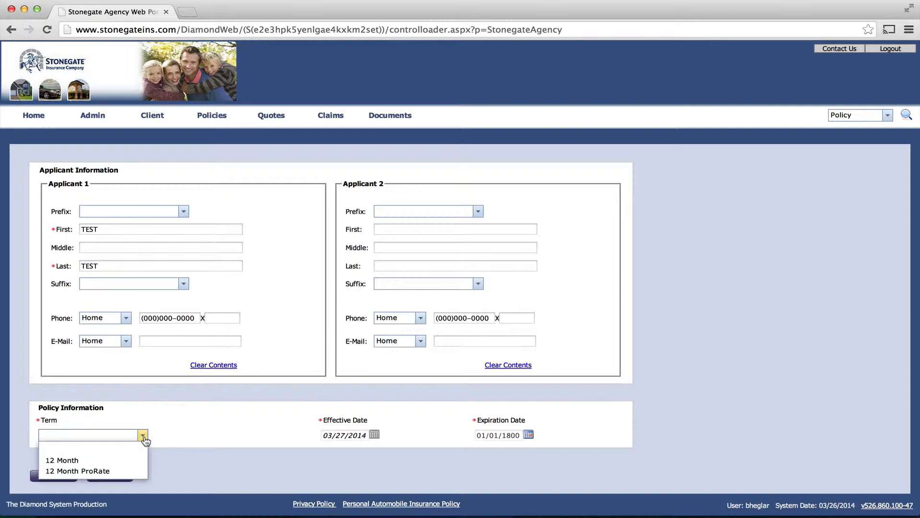
left_click(98, 459)
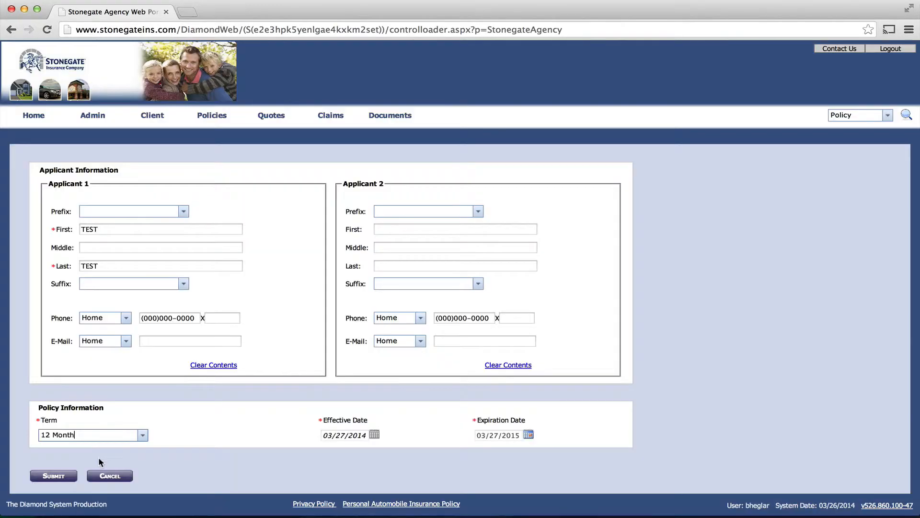
left_click(53, 476)
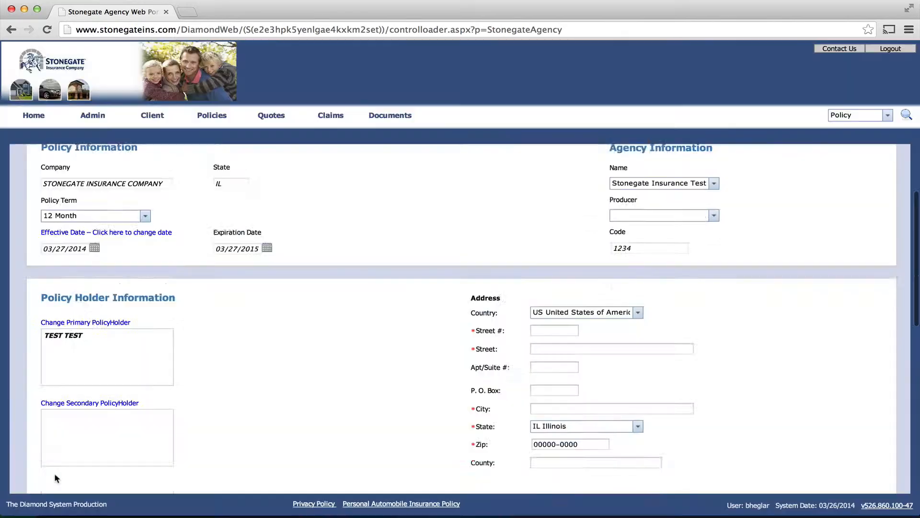
Enter the policyholder address as street number 123, street N MAIN, city CHICAGO
scroll(55, 476, "down", 2)
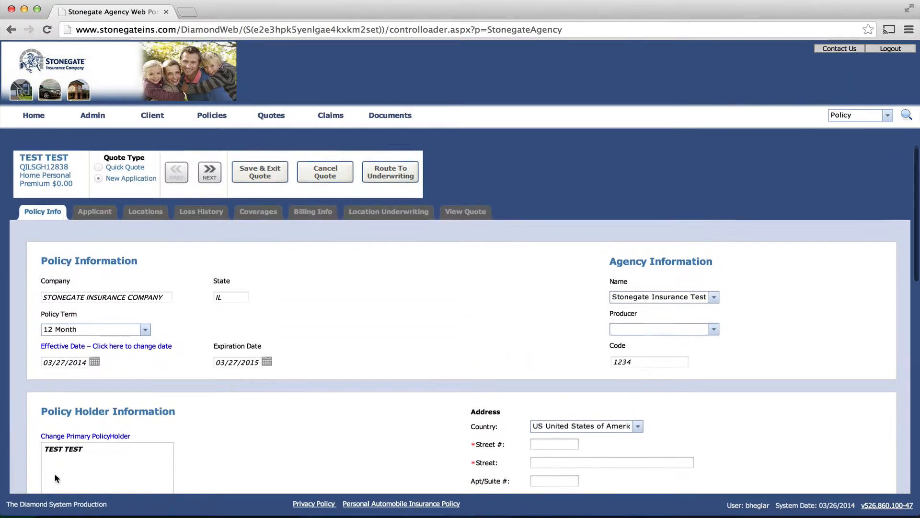
scroll(55, 477, "down", 2)
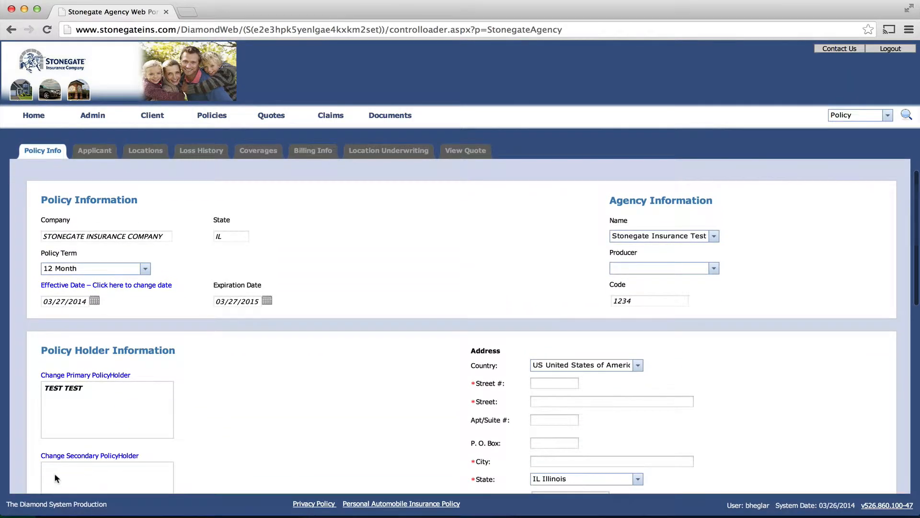
scroll(54, 477, "down", 5)
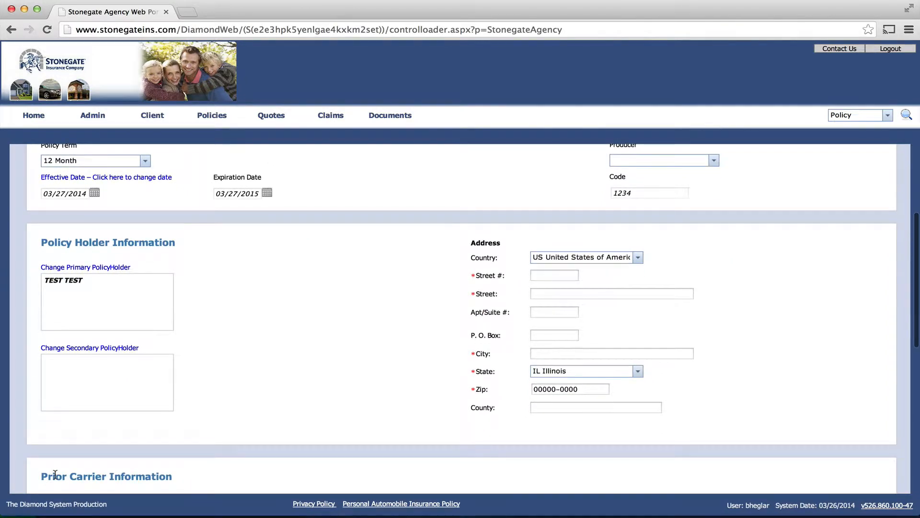
left_click(546, 277)
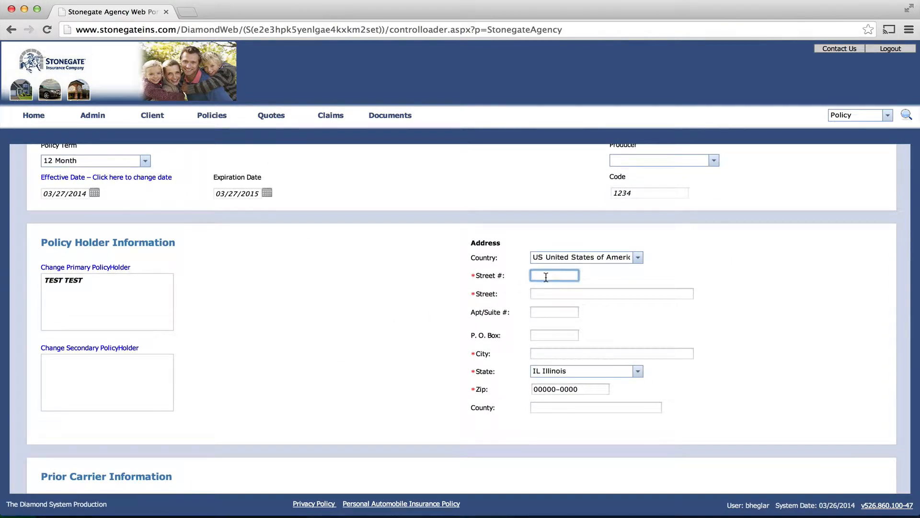
type("123")
key("Tab")
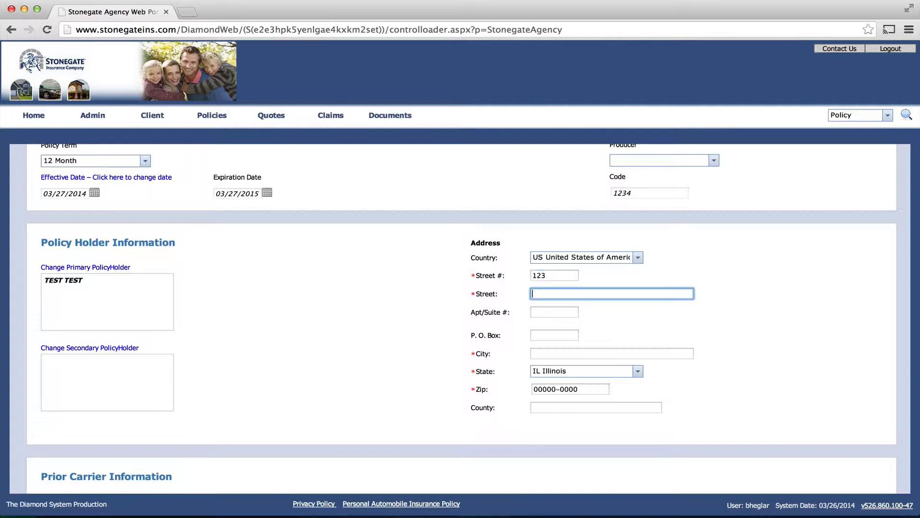
type("N MAIN")
key("Tab")
key("Tab")
key("Tab")
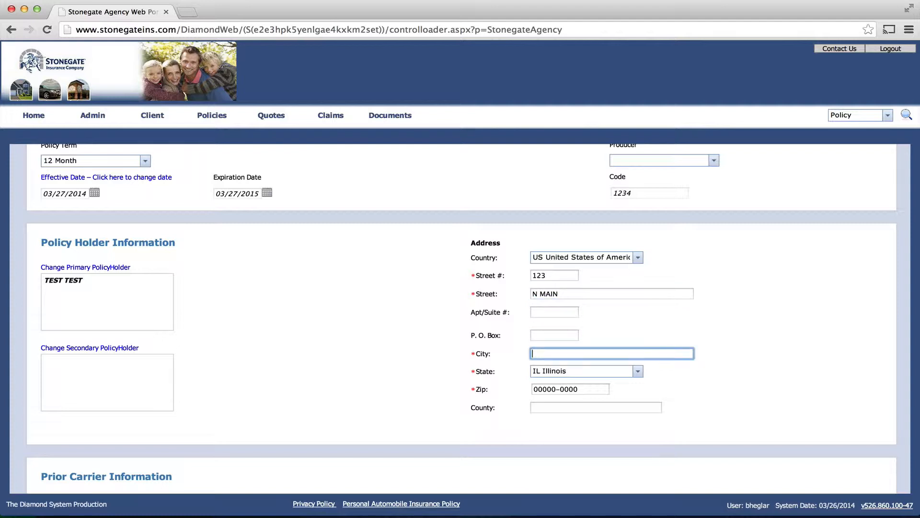
type("CHICAGO")
scroll(361, 269, "up", 5)
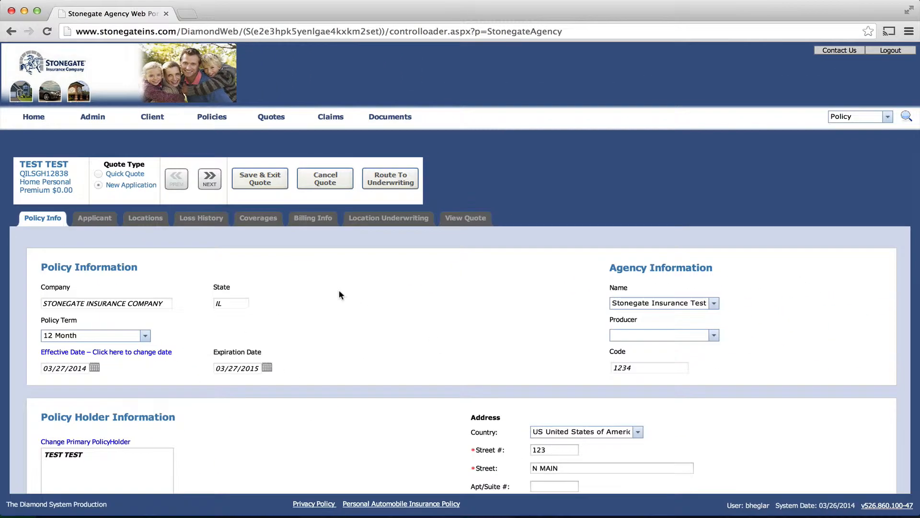
scroll(340, 295, "down", 3)
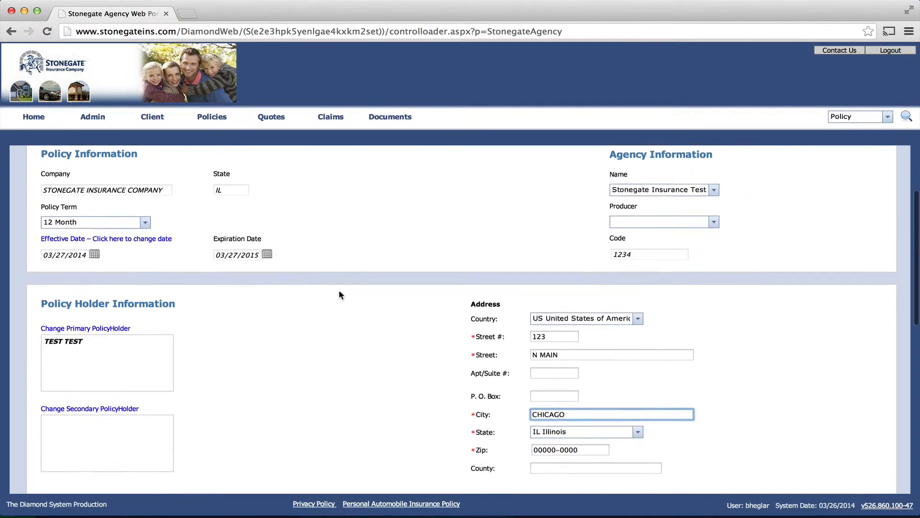
scroll(339, 295, "down", 1)
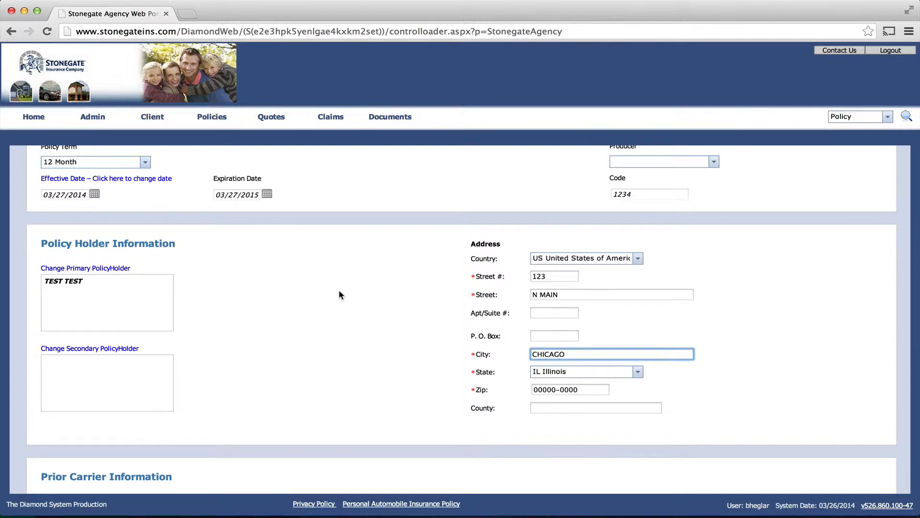
scroll(338, 289, "down", 2)
left_click(534, 276)
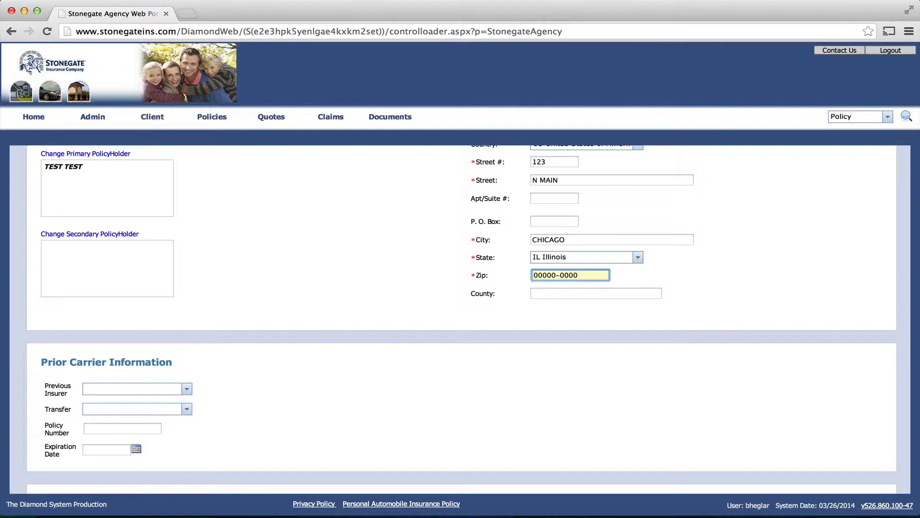
left_click(536, 277)
type("60601")
scroll(506, 400, "down", 3)
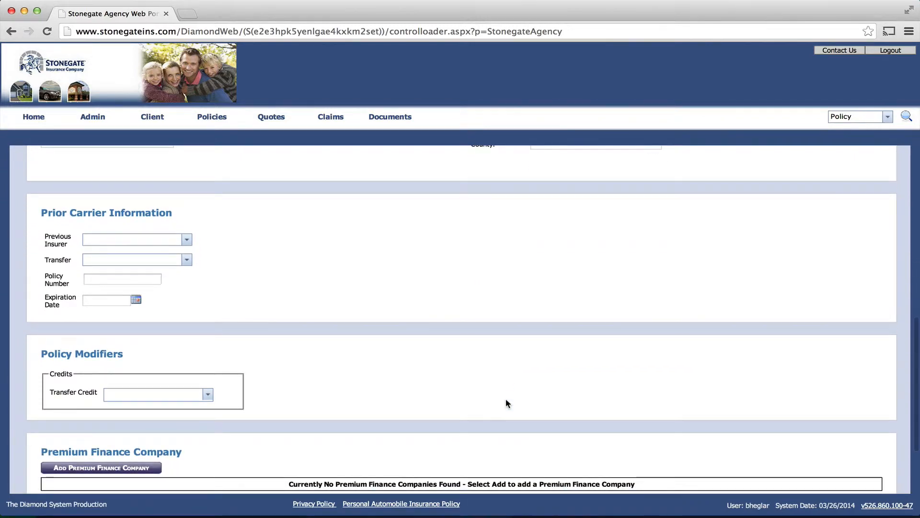
scroll(496, 361, "down", 1)
scroll(495, 362, "down", 2)
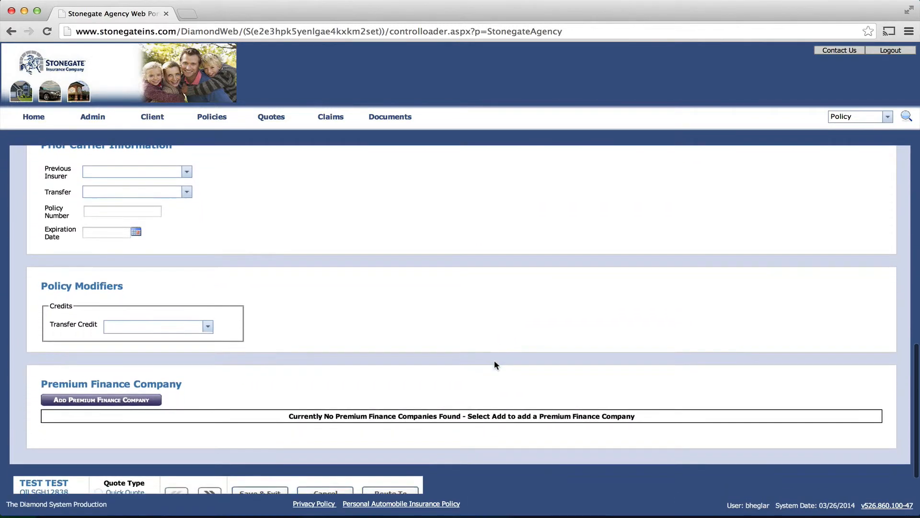
scroll(494, 362, "up", 2)
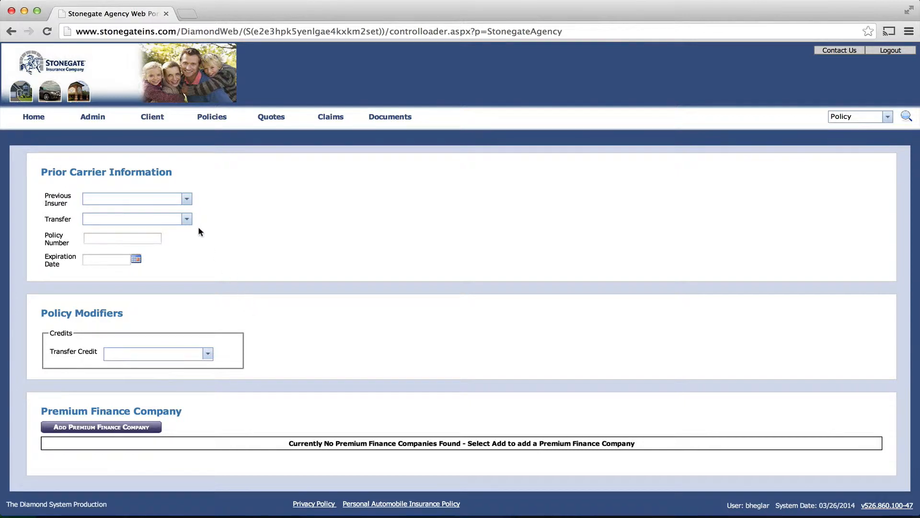
left_click(208, 355)
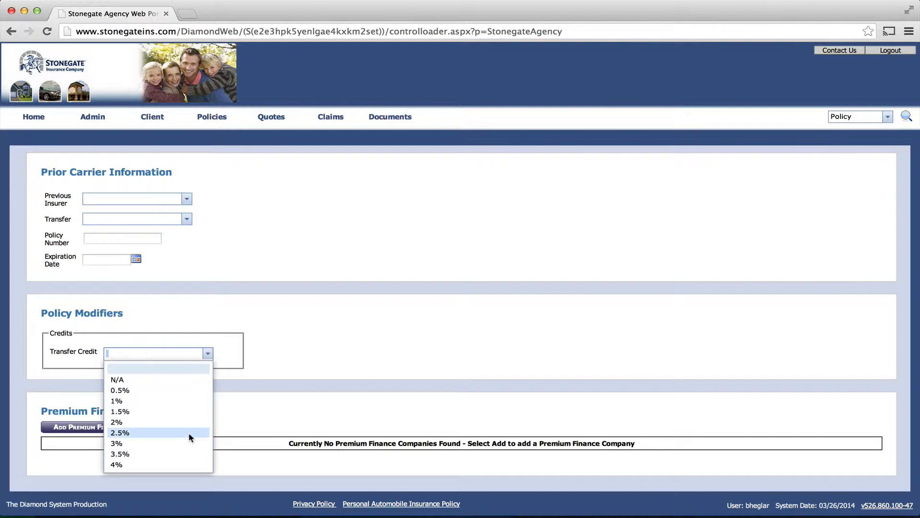
scroll(188, 432, "down", 1)
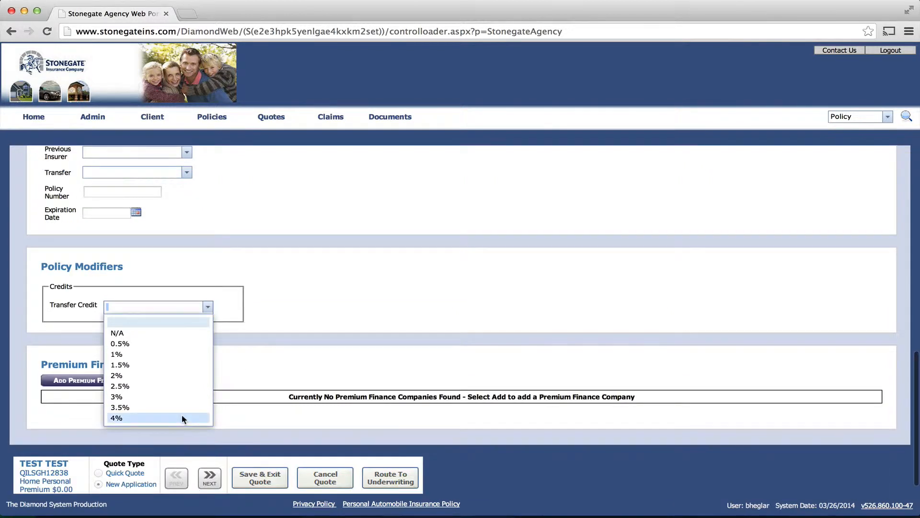
scroll(182, 415, "down", 3)
scroll(182, 414, "down", 4)
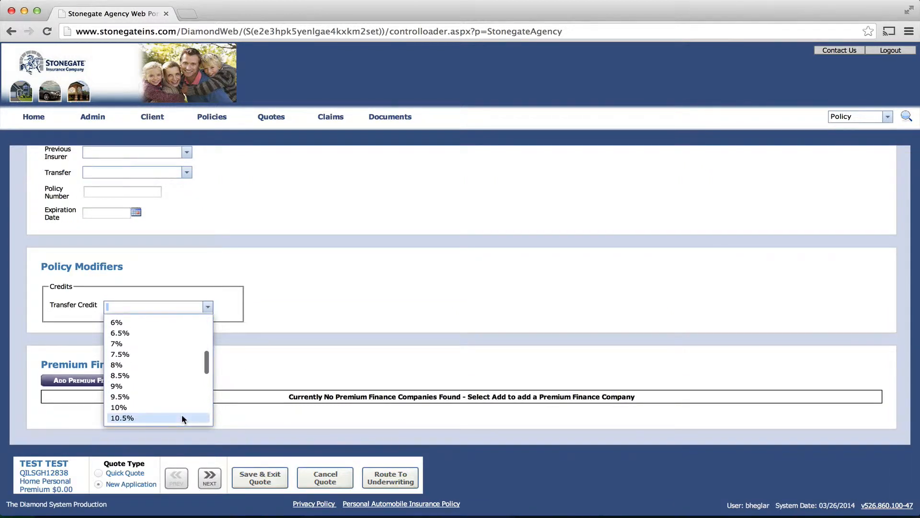
scroll(183, 414, "up", 2)
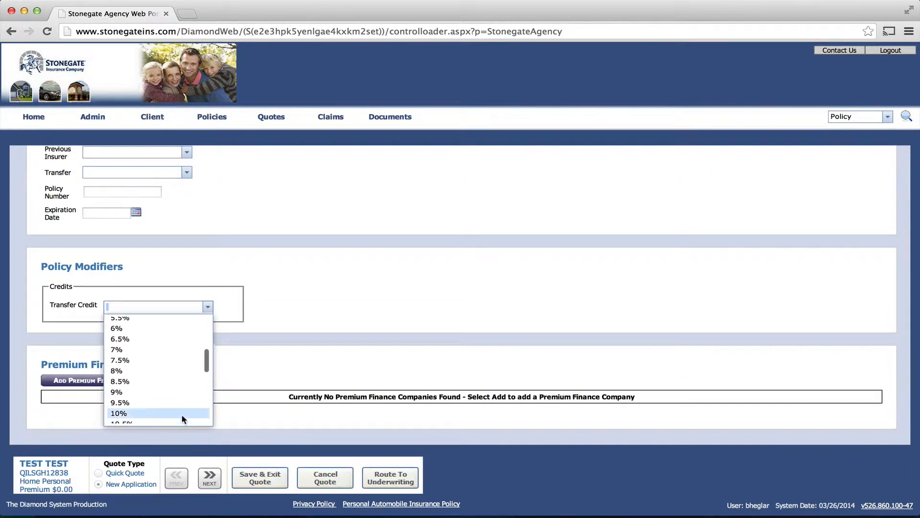
scroll(182, 414, "up", 8)
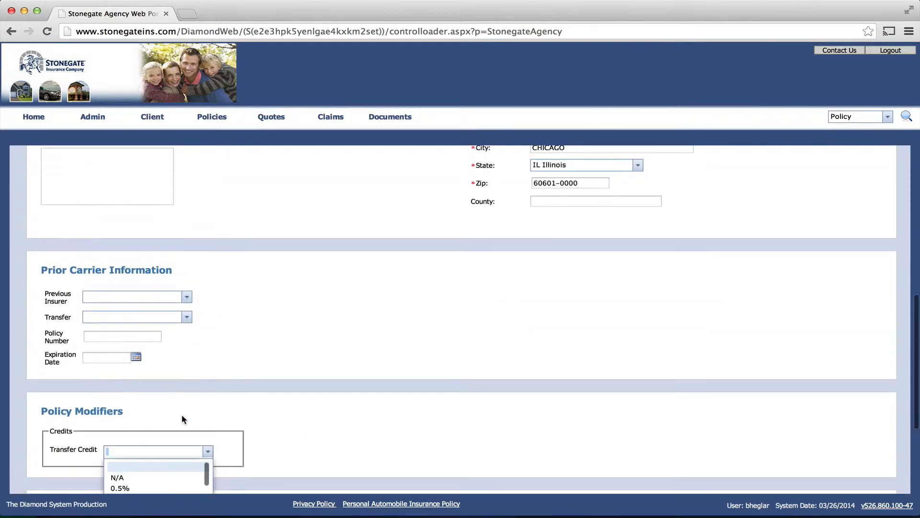
left_click(337, 417)
scroll(337, 417, "down", 3)
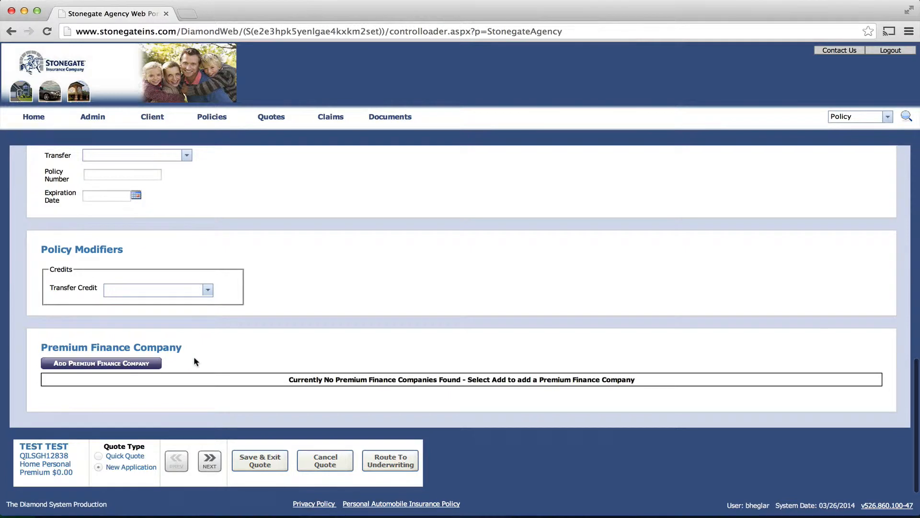
Add Policyholder 1 as the quote's applicant
left_click(213, 461)
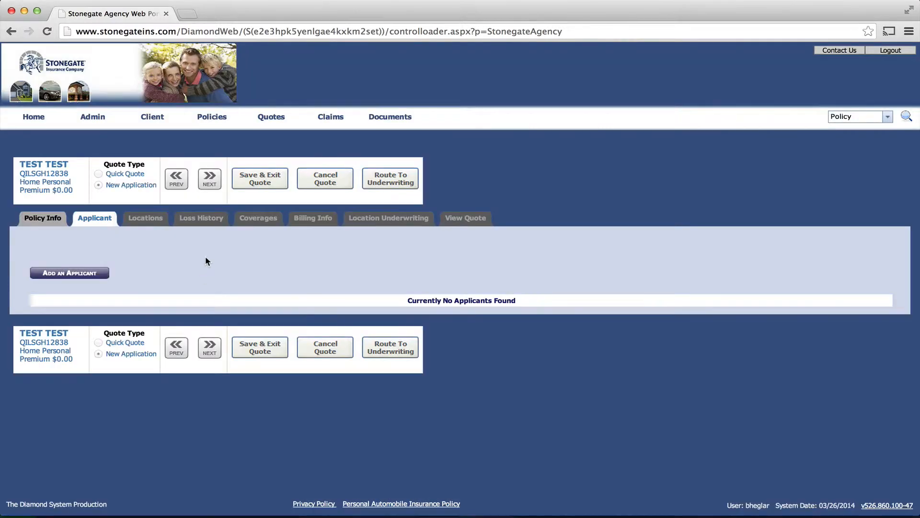
left_click(86, 275)
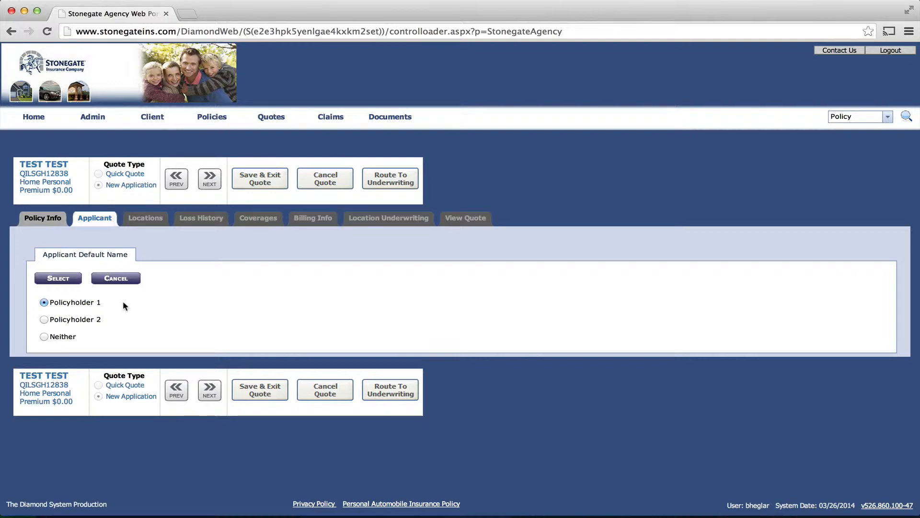
left_click(56, 278)
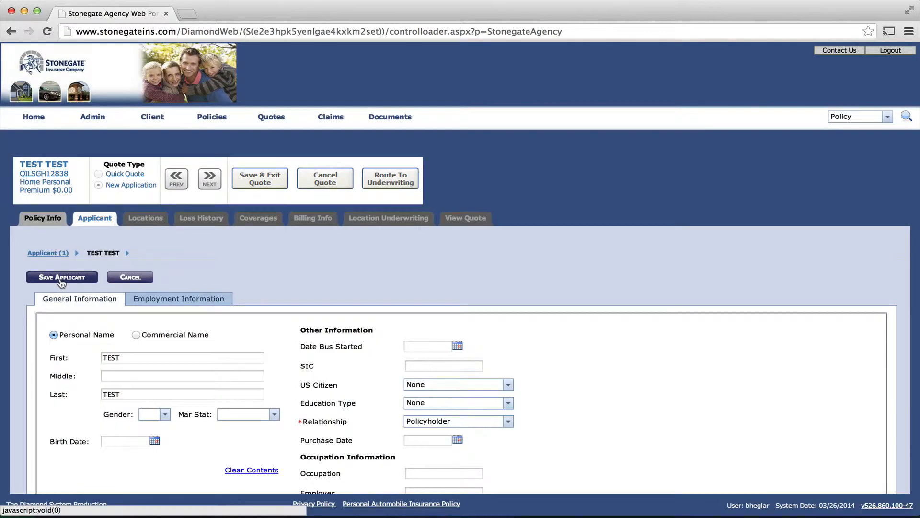
Set the applicant's occupation type to EMPLOYED and move on to Locations
scroll(232, 344, "down", 5)
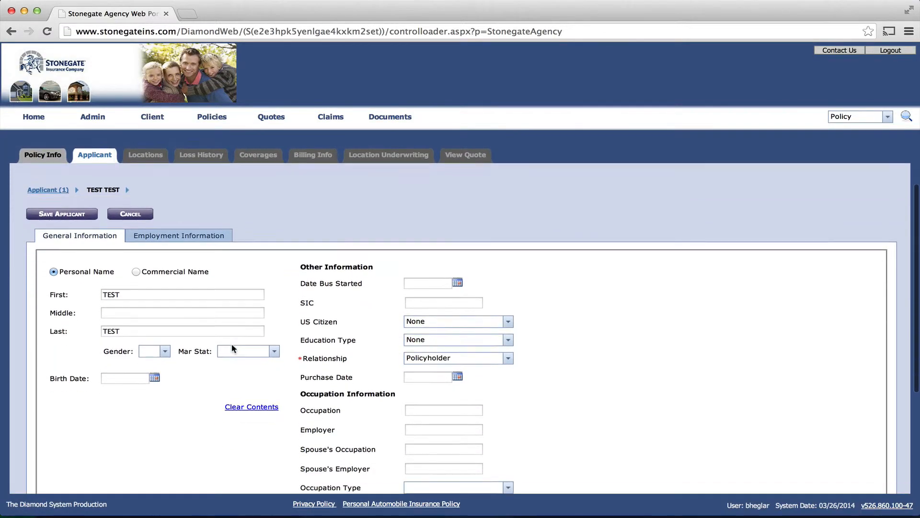
scroll(232, 349, "down", 2)
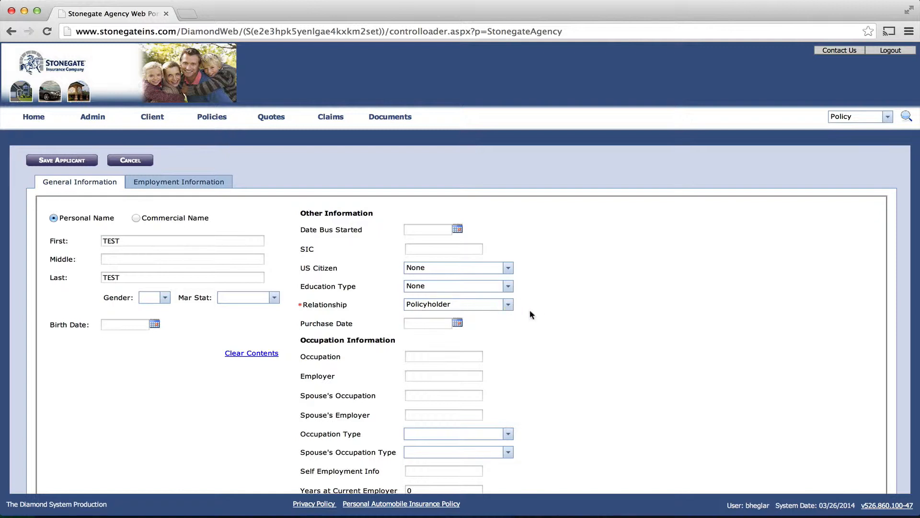
scroll(560, 327, "down", 5)
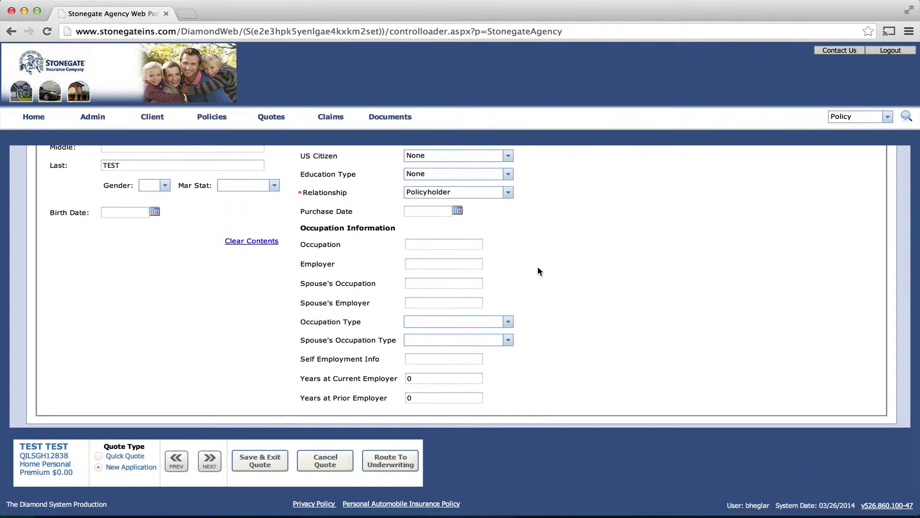
left_click(509, 322)
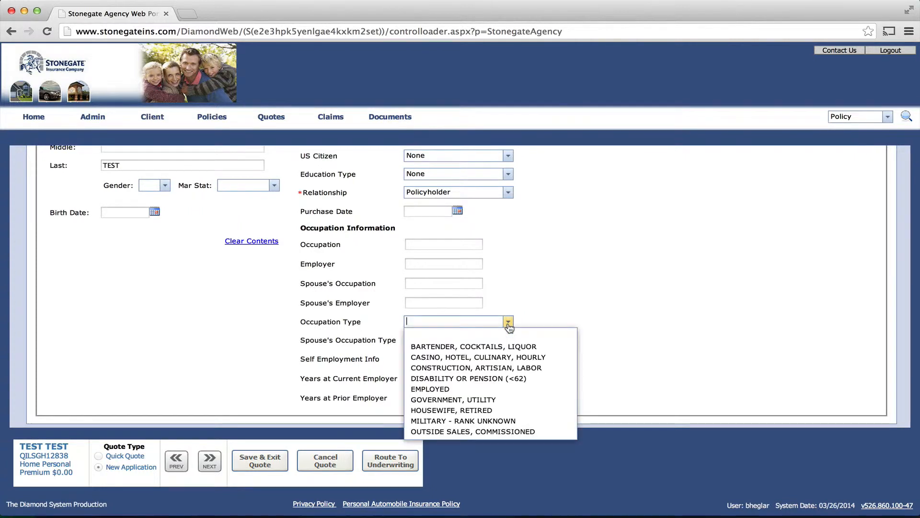
left_click(465, 390)
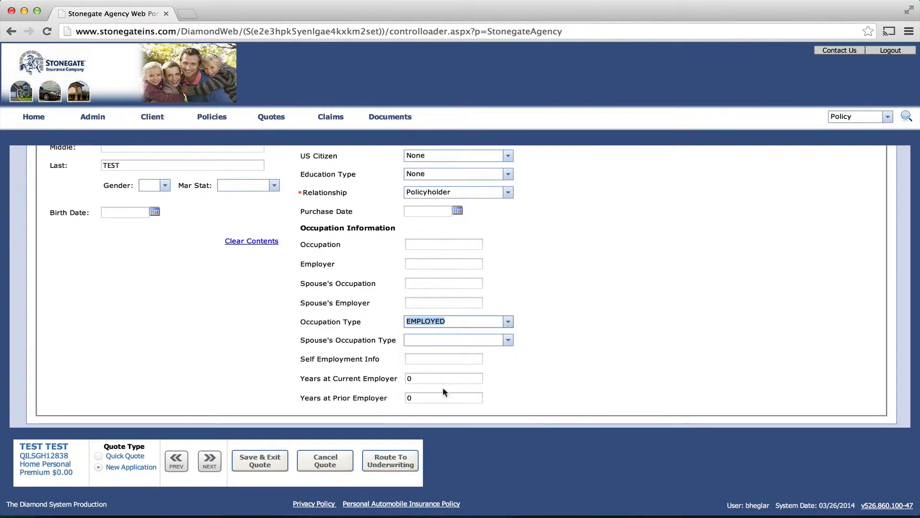
left_click(204, 461)
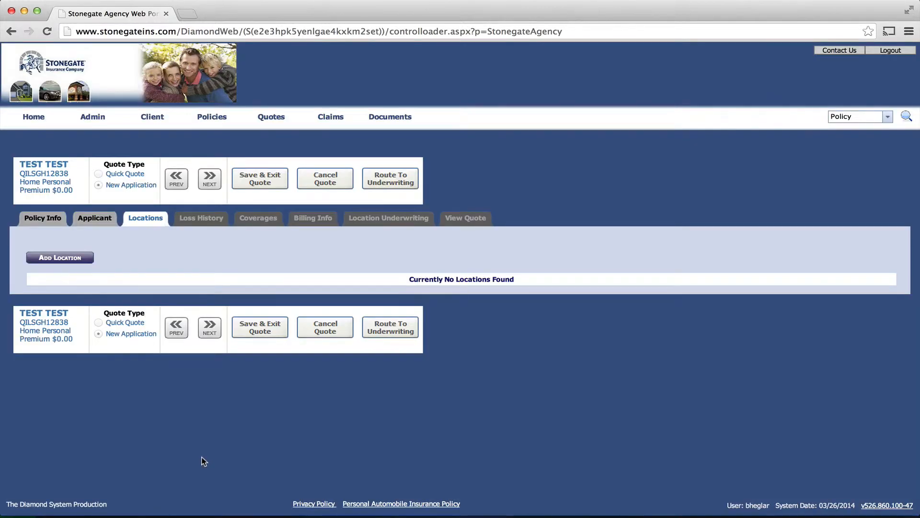
Add a location that uses Policyholder 1's address
left_click(72, 259)
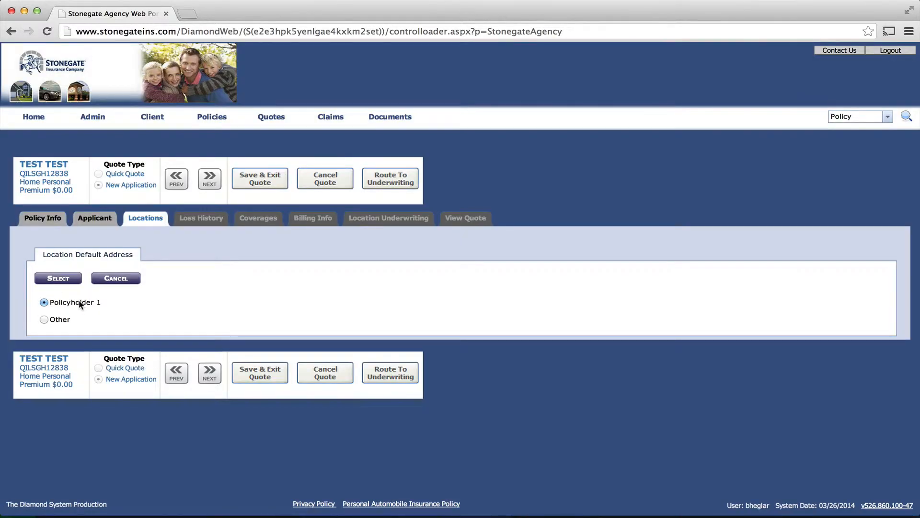
left_click(67, 282)
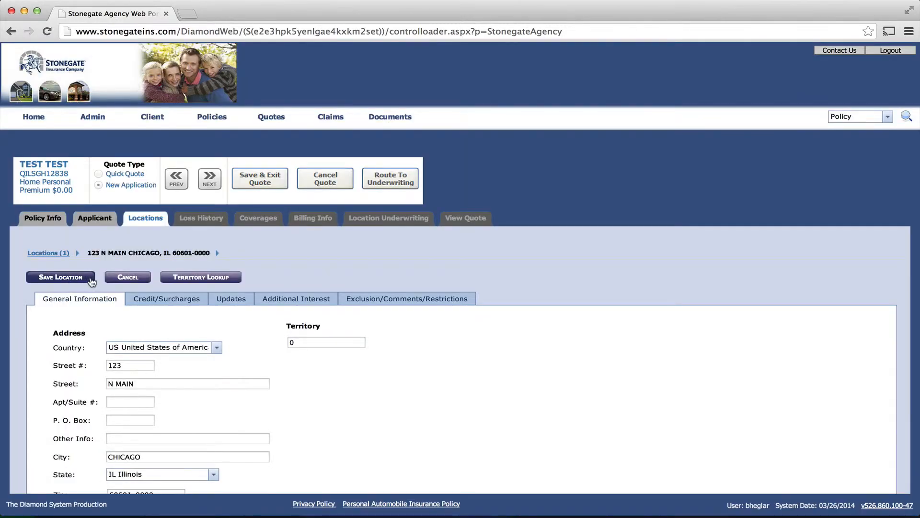
scroll(377, 394, "down", 3)
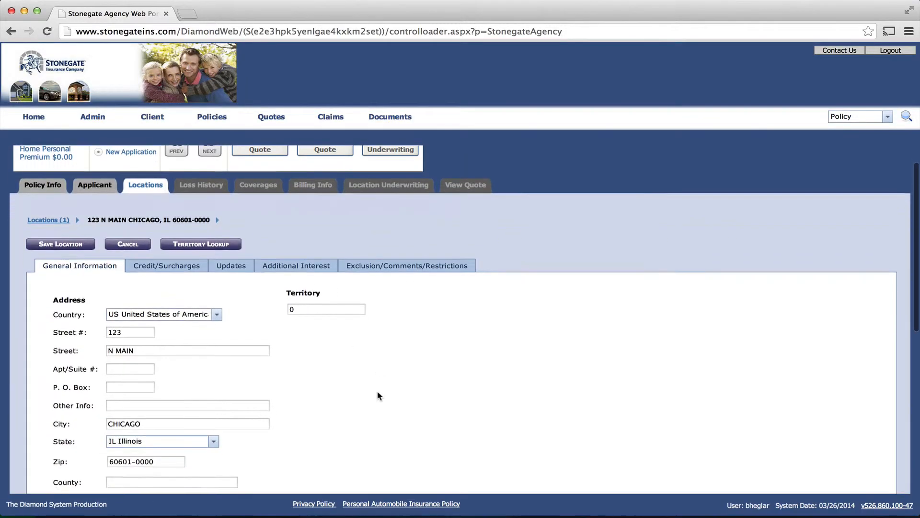
scroll(379, 395, "down", 2)
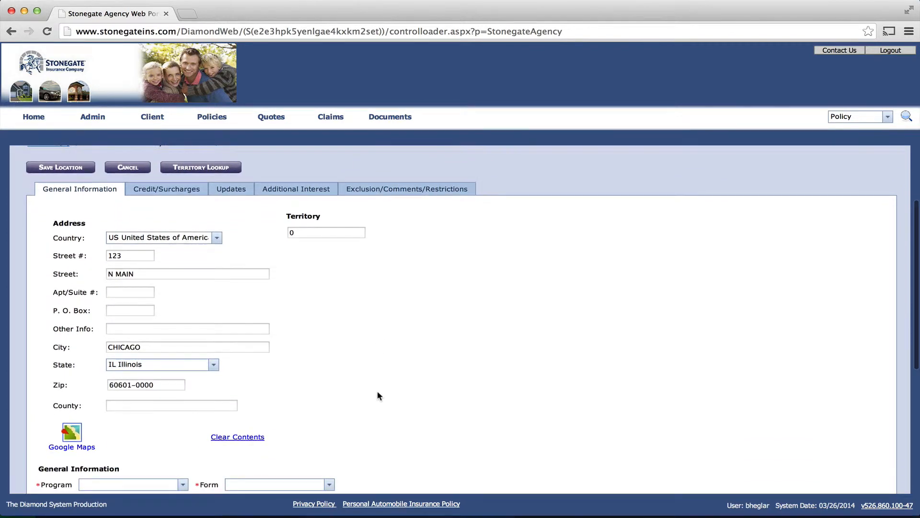
scroll(378, 395, "up", 2)
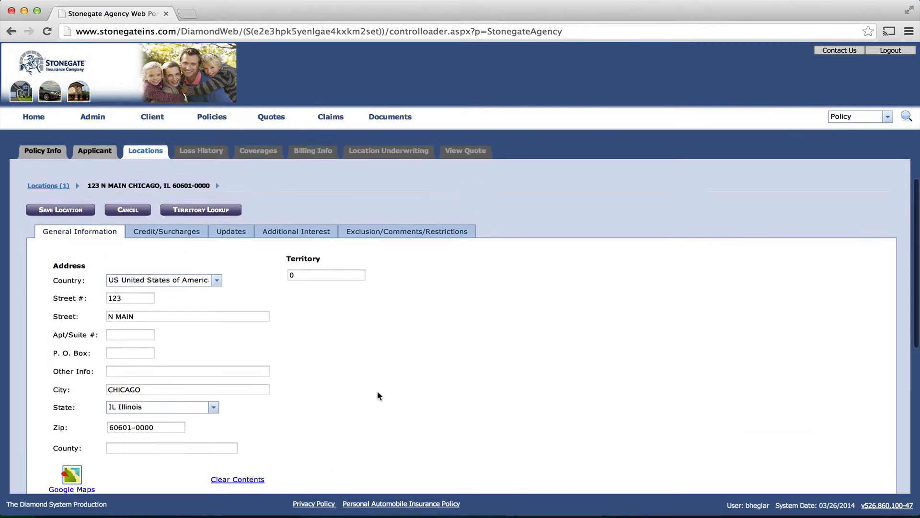
scroll(378, 395, "up", 1)
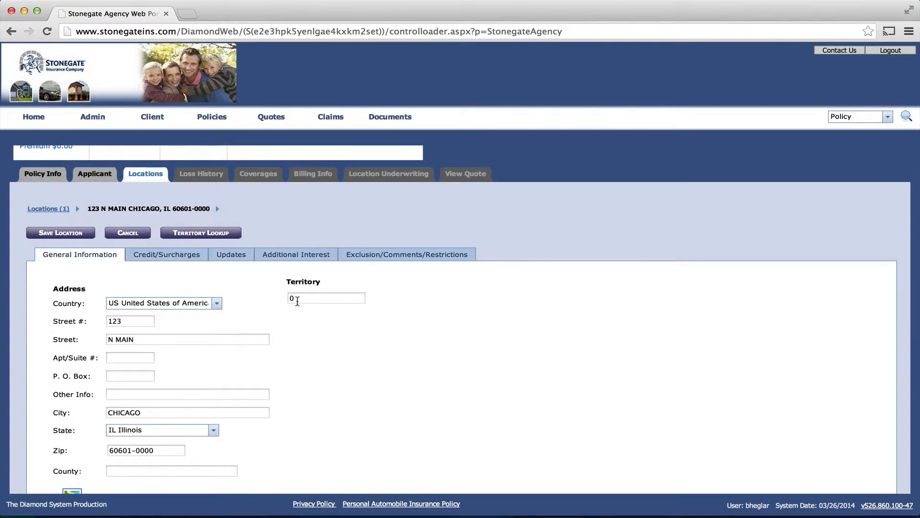
Look up the territory for zip 60601 and apply territory 96 to the location
left_click(206, 235)
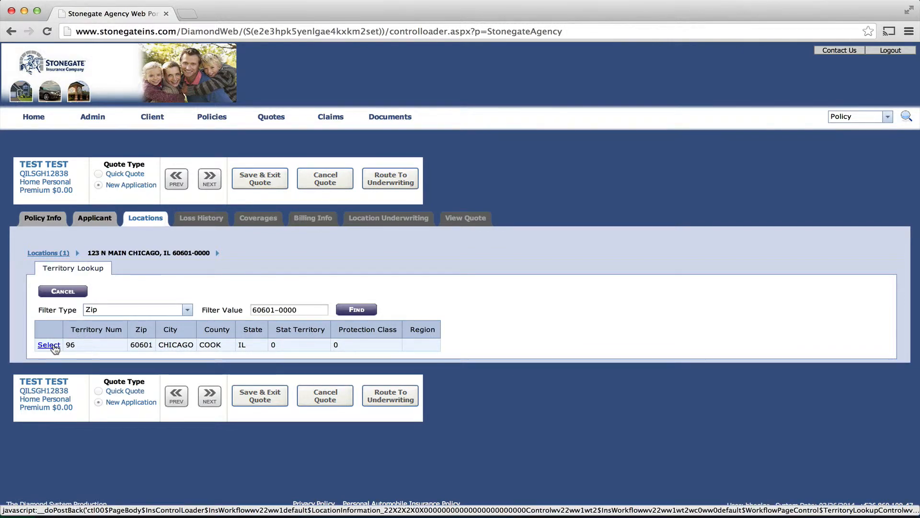
left_click(50, 345)
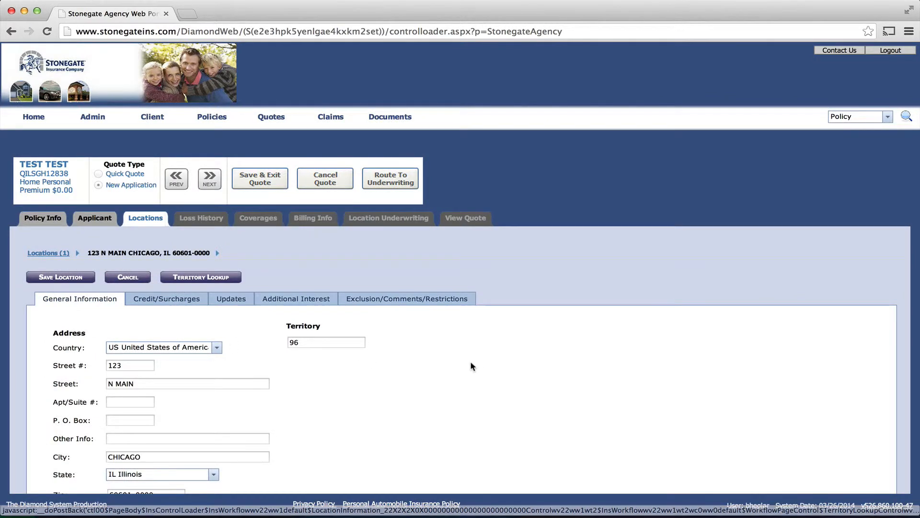
Set the location's program to Extra Preferred and form to HO-4 Contents Broad Form
scroll(369, 388, "down", 5)
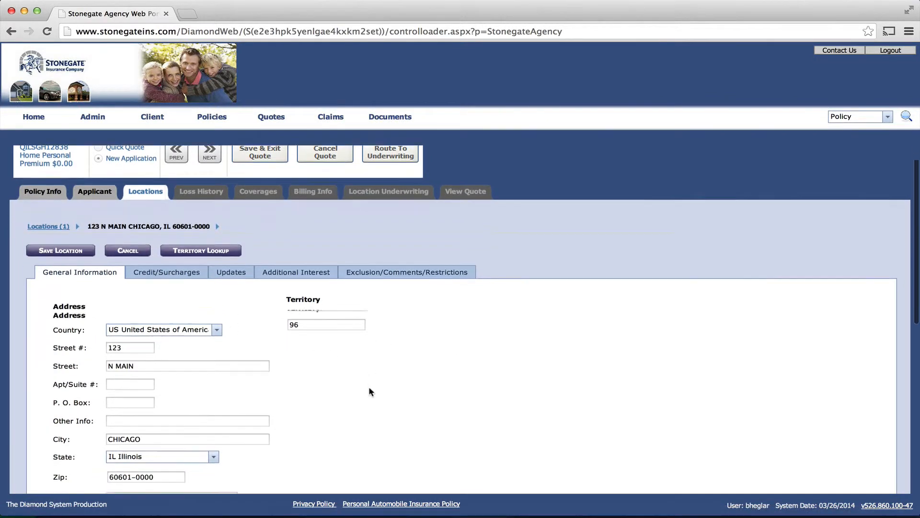
scroll(369, 392, "down", 2)
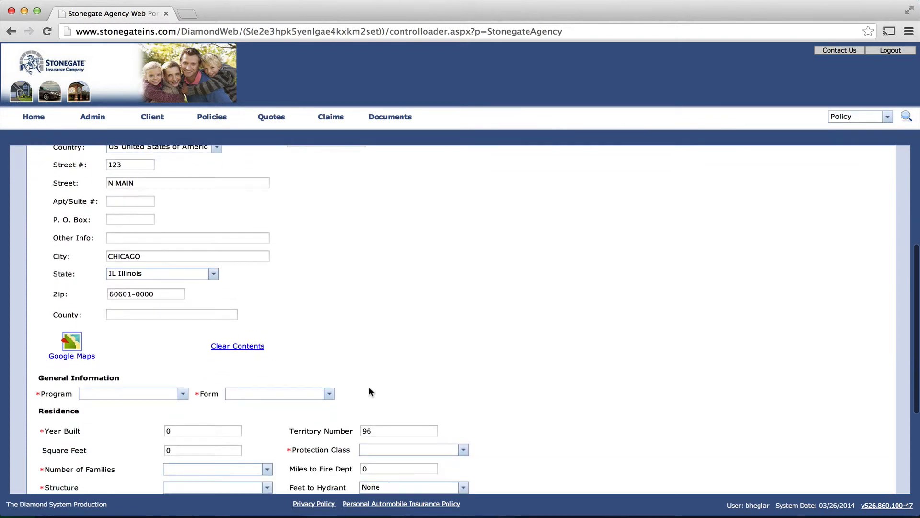
left_click(184, 394)
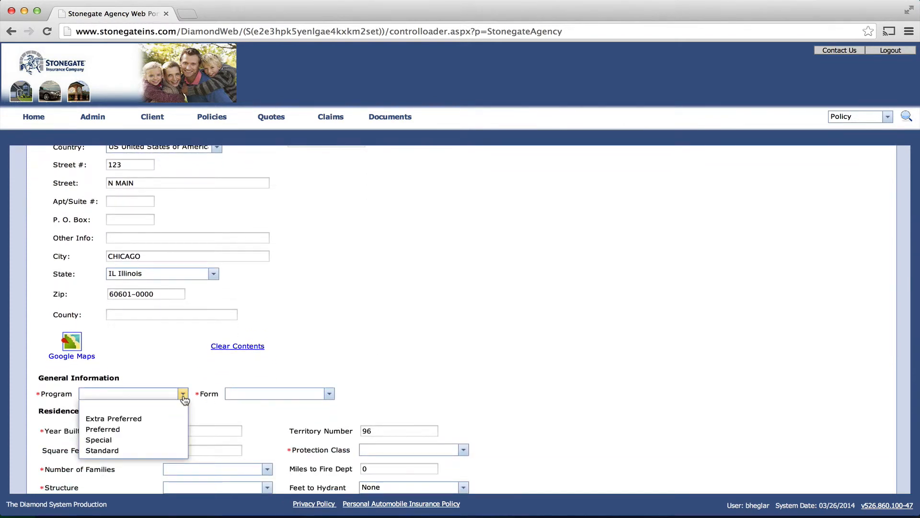
left_click(138, 419)
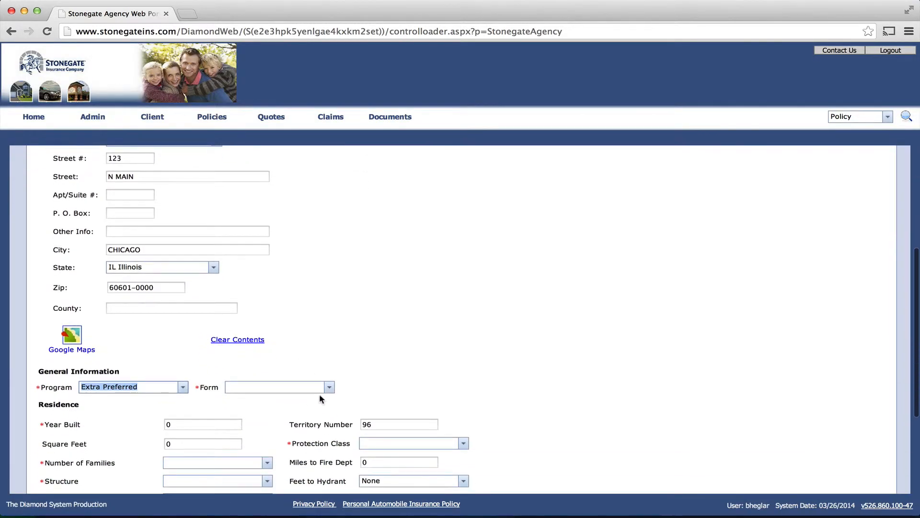
left_click(329, 389)
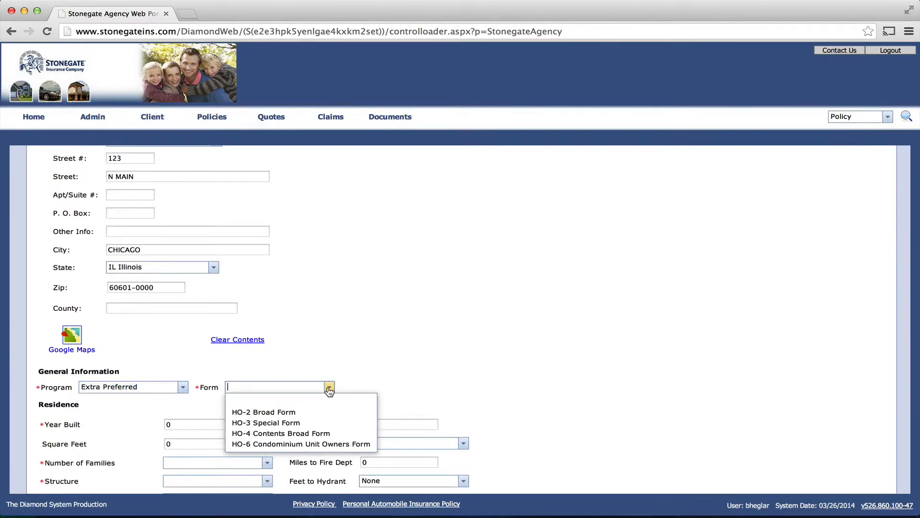
left_click(320, 430)
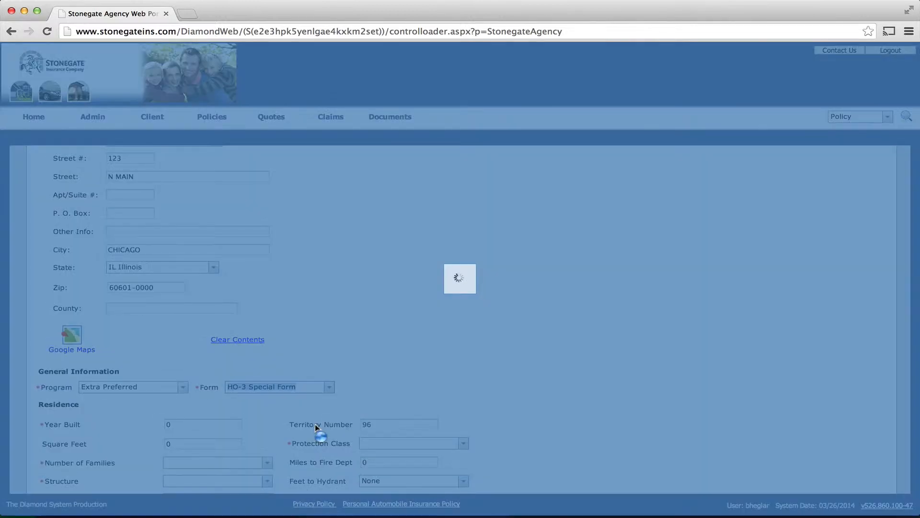
scroll(474, 309, "down", 5)
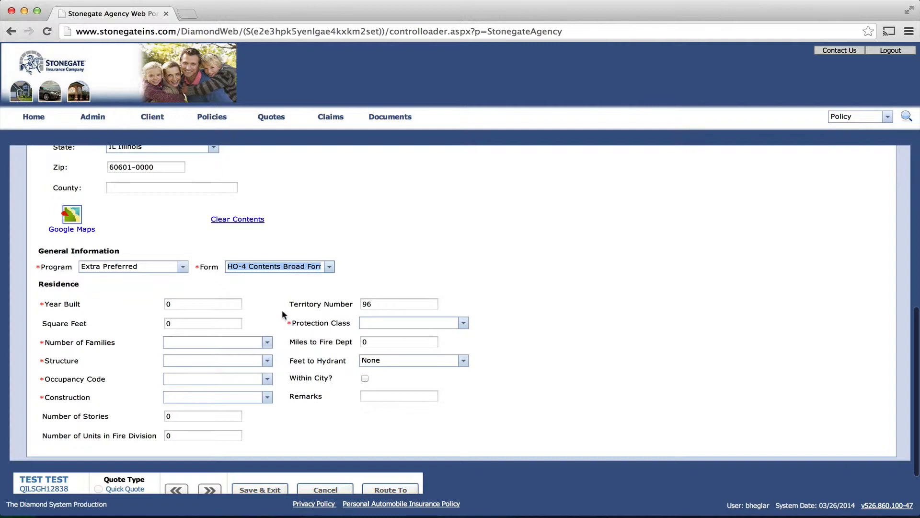
Replace year built with 1950 and square feet with 1200
left_click(215, 304)
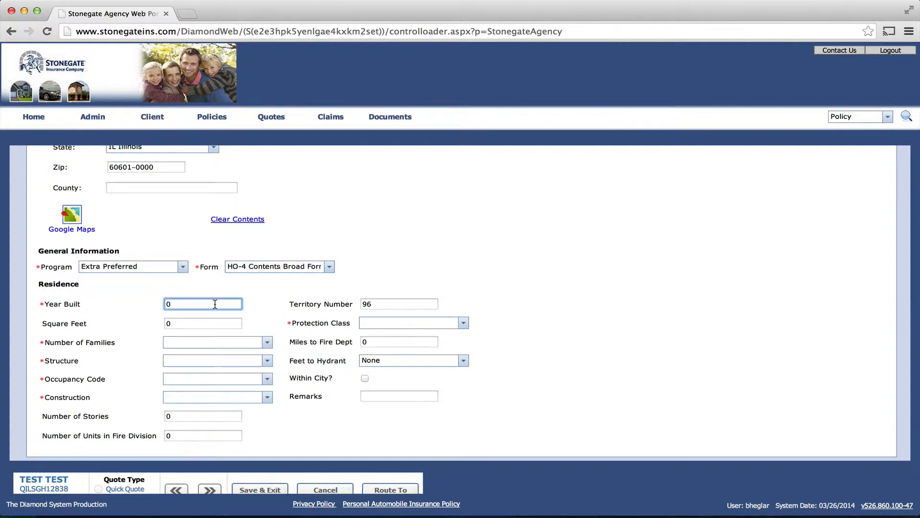
key("super+a")
type("1950")
left_click(166, 323)
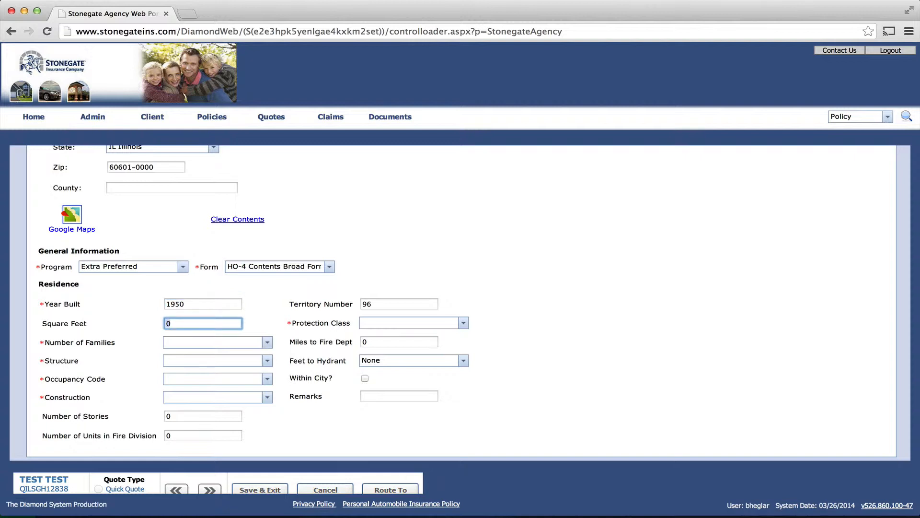
key("Delete")
type("1200")
Set families to 1, structure Single Family, occupancy Primary, construction Frame
left_click(166, 342)
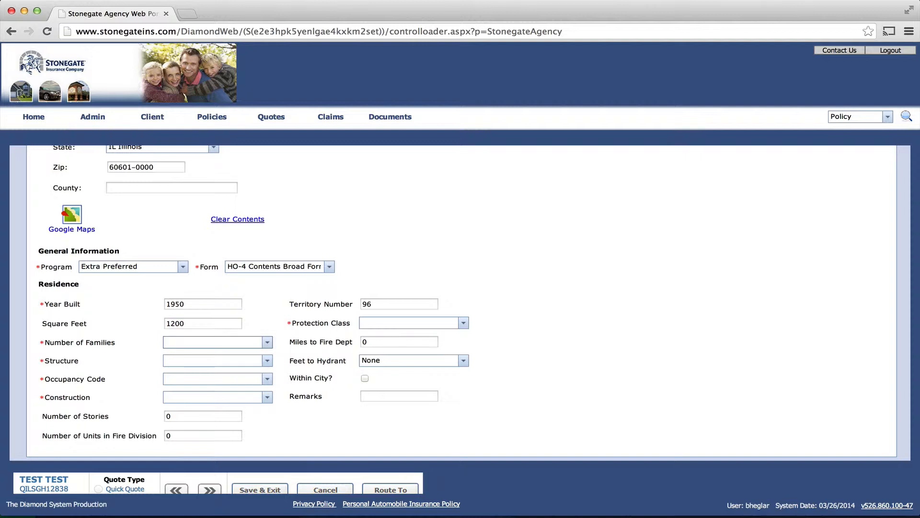
left_click(267, 341)
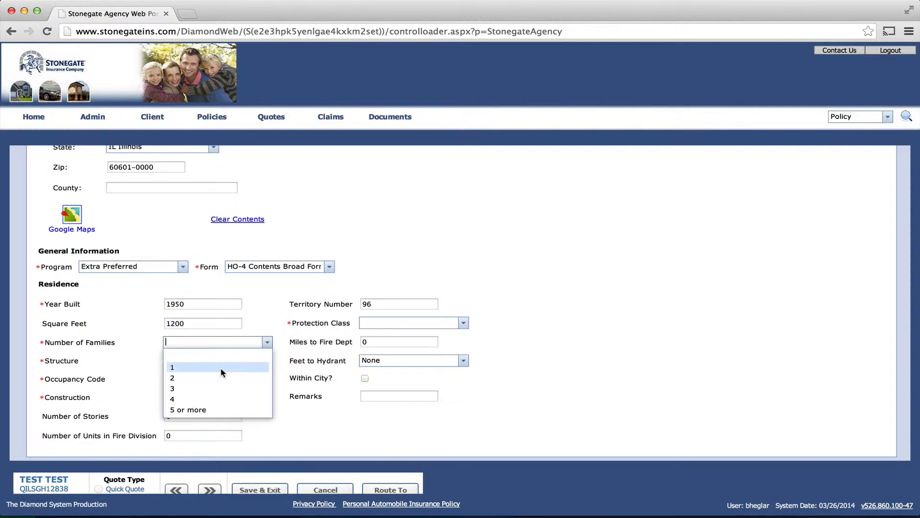
left_click(221, 367)
left_click(266, 362)
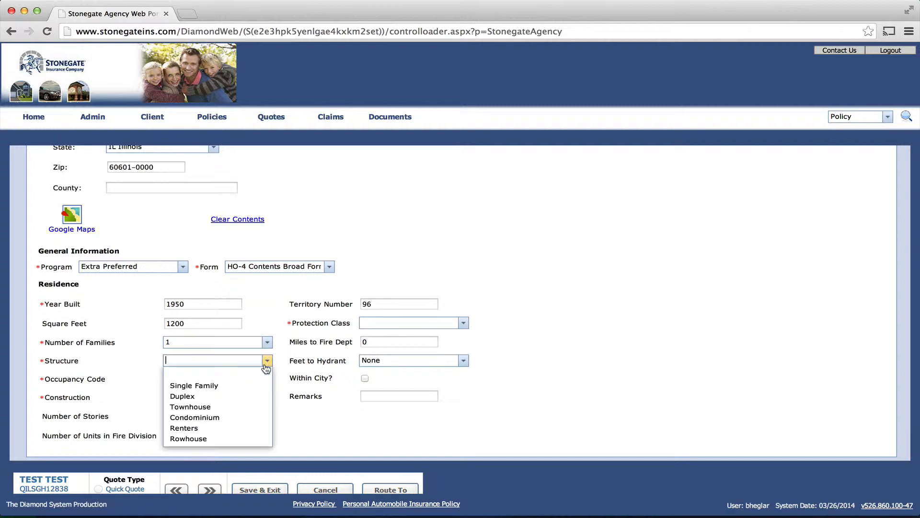
left_click(220, 385)
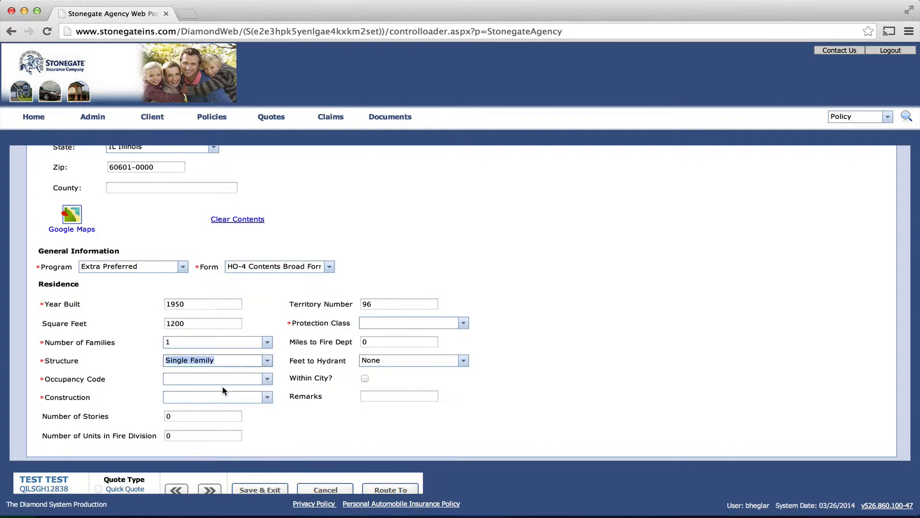
left_click(267, 379)
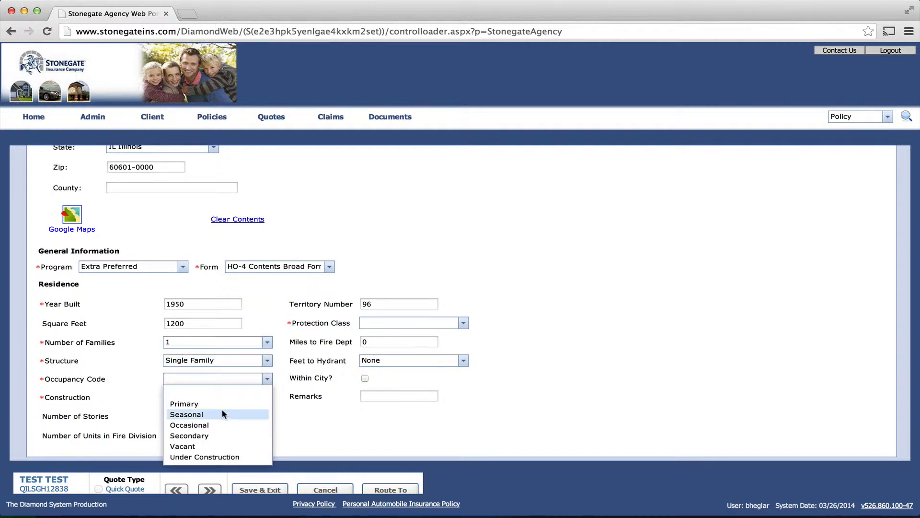
left_click(223, 404)
left_click(266, 397)
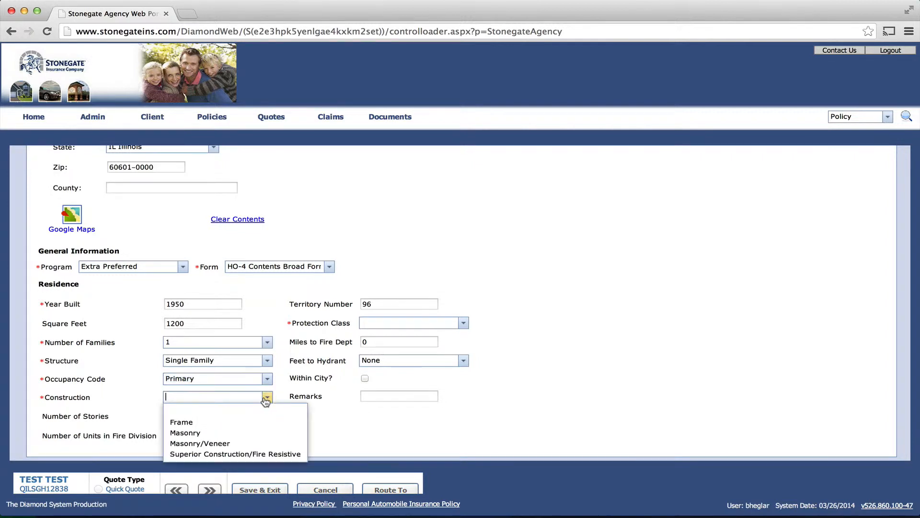
left_click(219, 421)
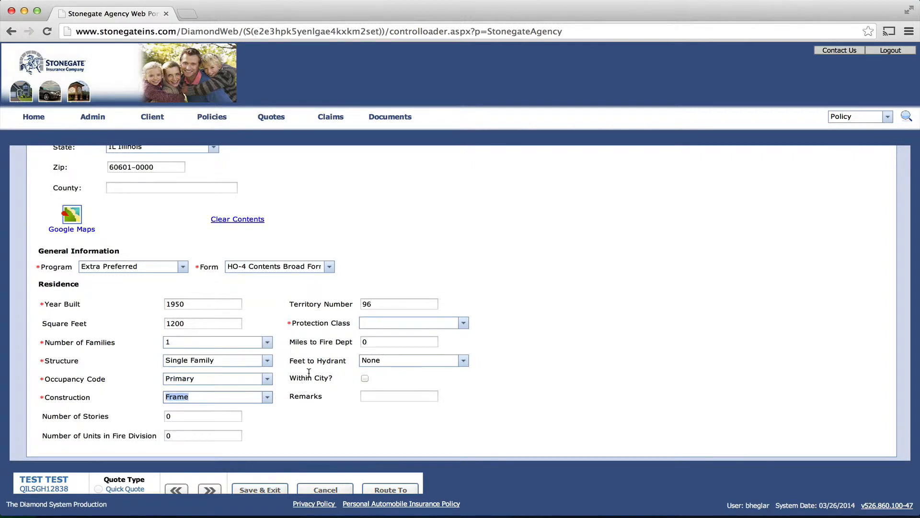
Set the residence's protection class to 2
left_click(464, 325)
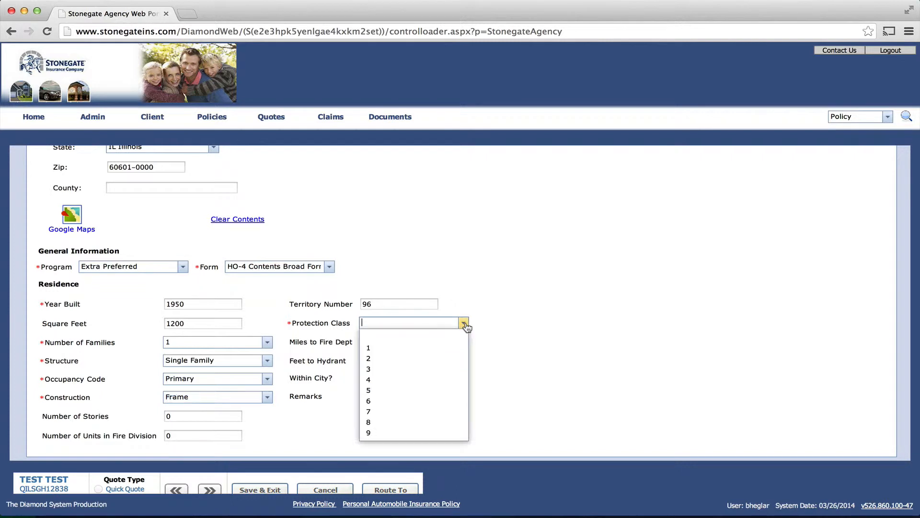
left_click(378, 359)
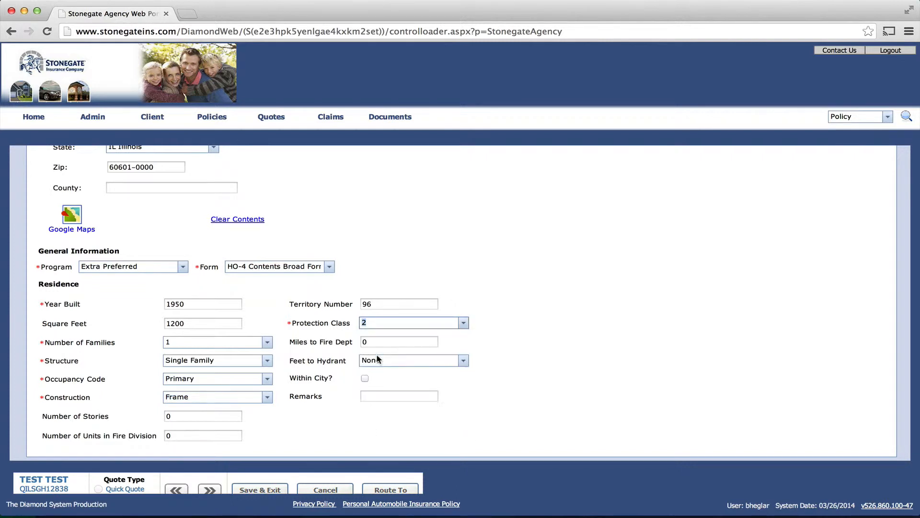
left_click(562, 378)
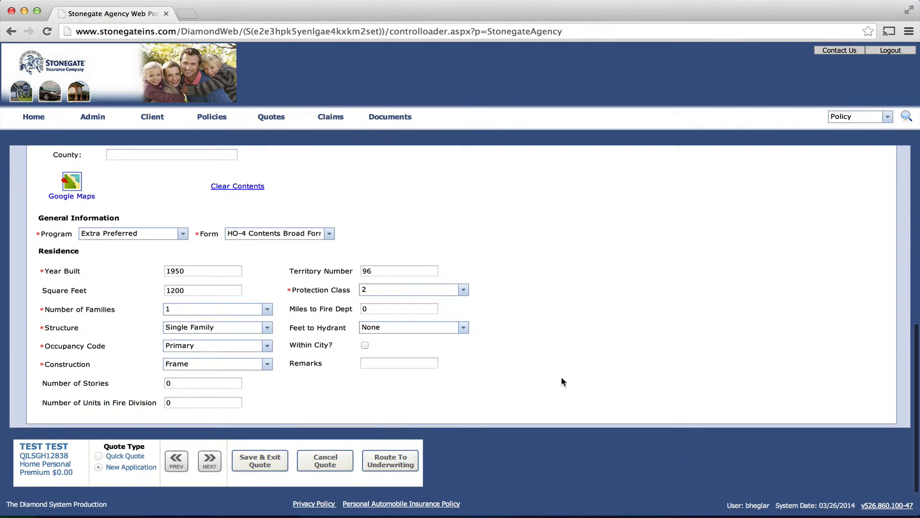
Try advancing past the location, triggering the HO-4 Standard/Special program warning
left_click(210, 460)
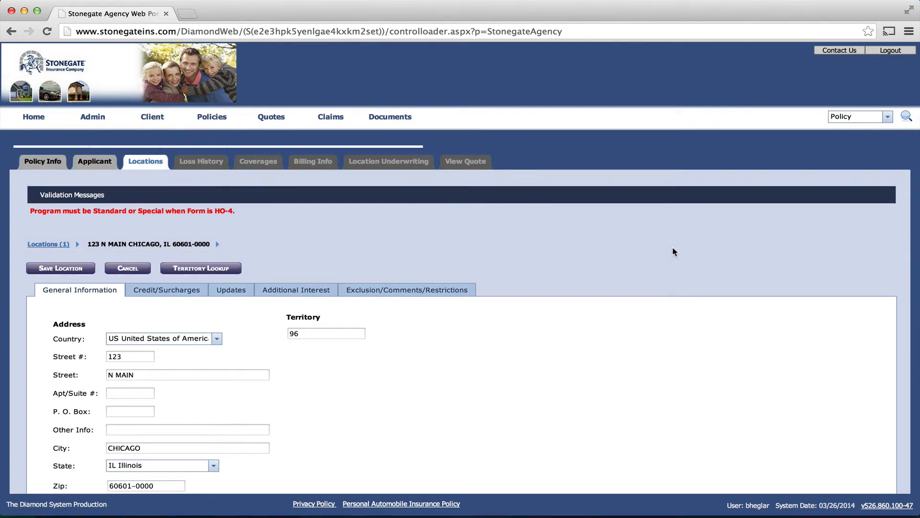
scroll(674, 252, "down", 2)
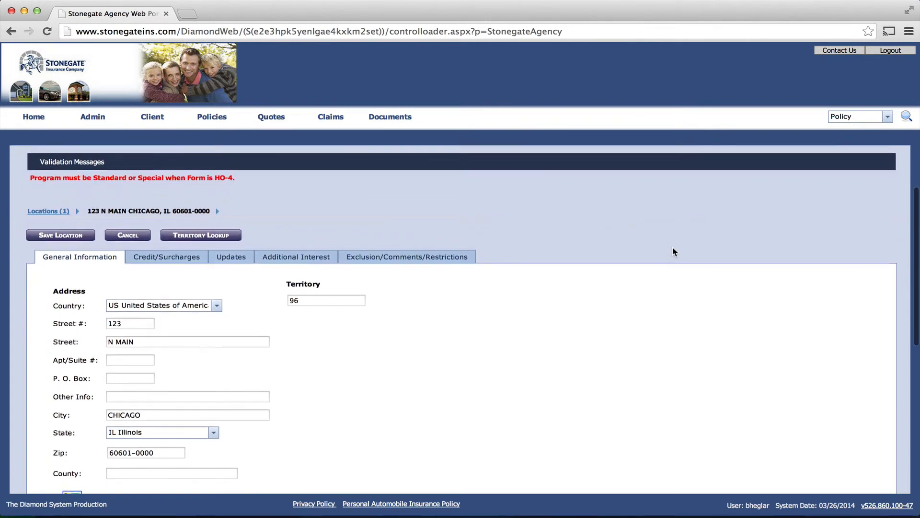
scroll(674, 251, "down", 3)
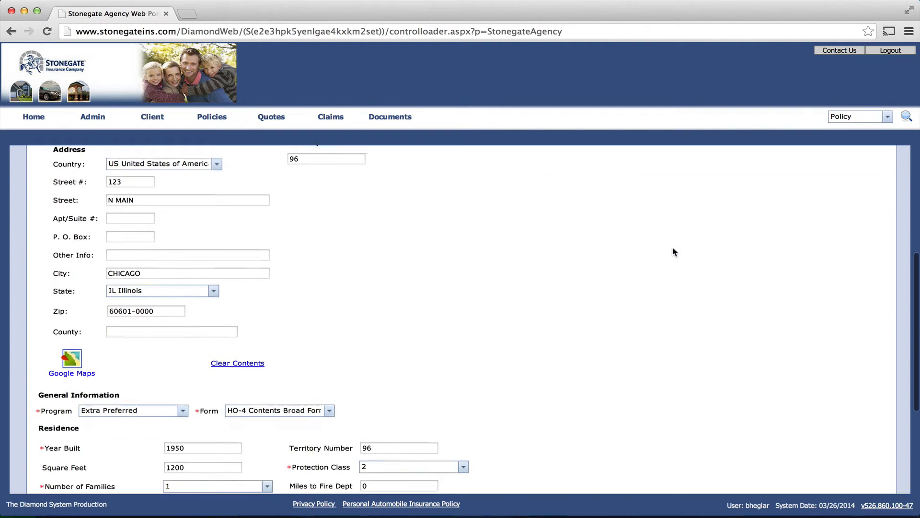
scroll(674, 252, "down", 1)
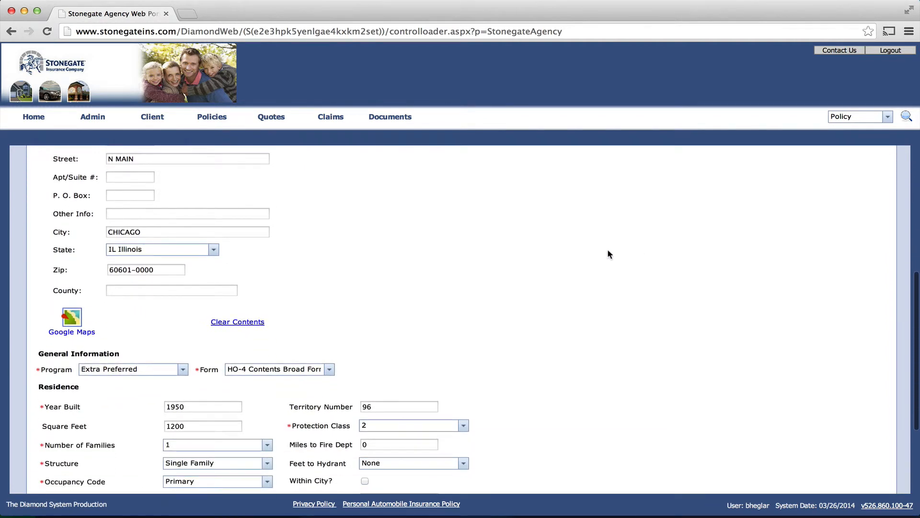
Switch the policy form to HO-3 Special Form, accept the coverage reset, and advance past the empty loss history
left_click(328, 370)
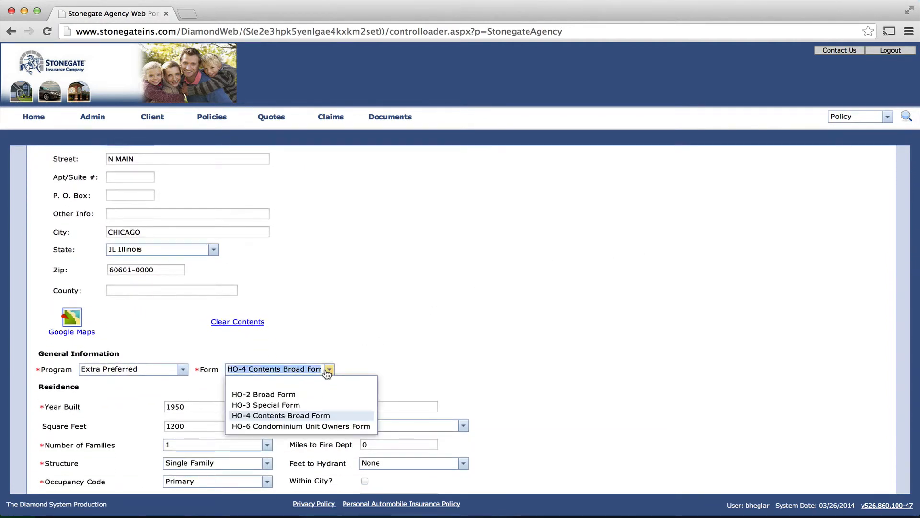
left_click(295, 409)
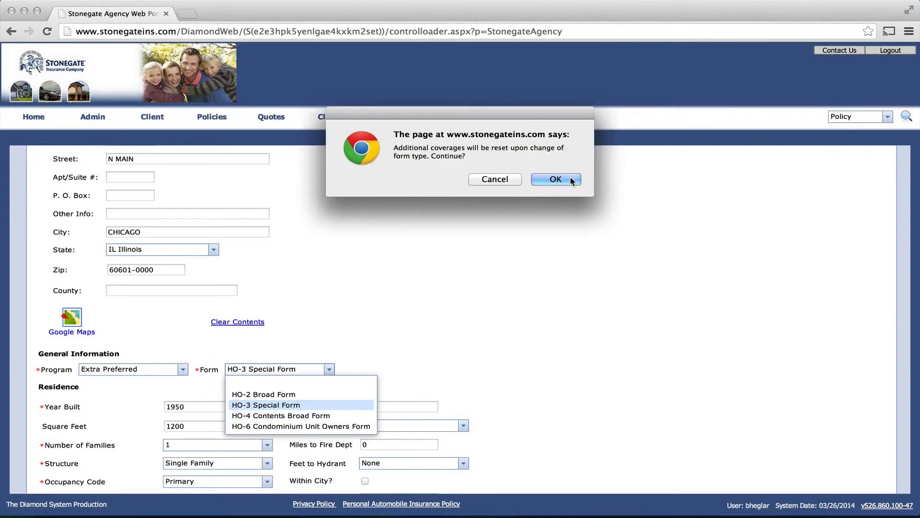
left_click(556, 180)
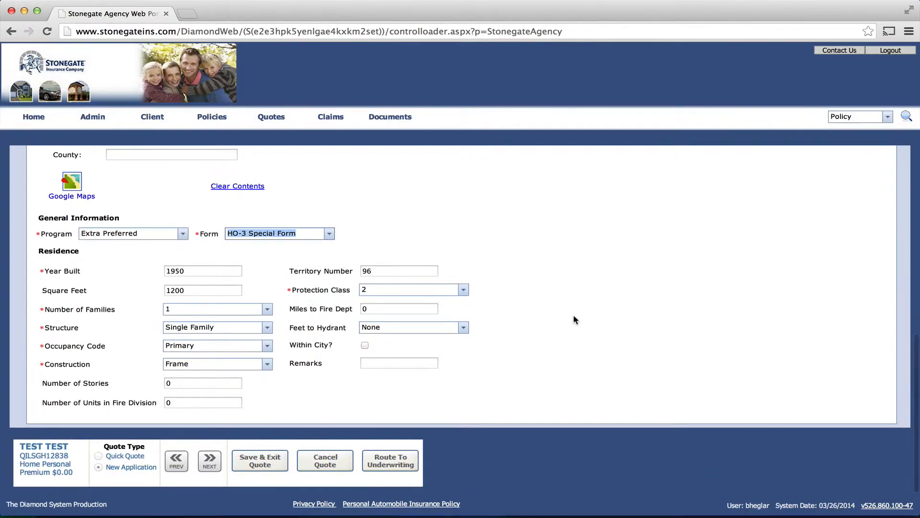
left_click(211, 460)
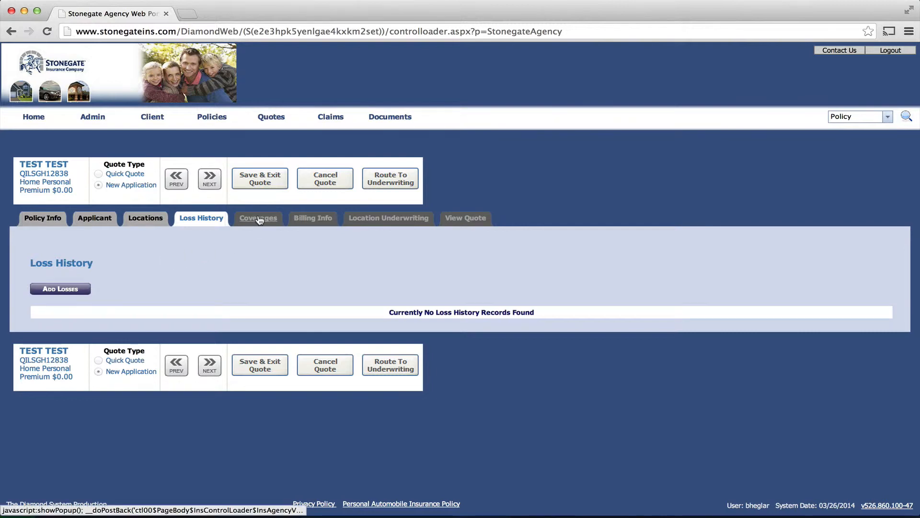
left_click(208, 364)
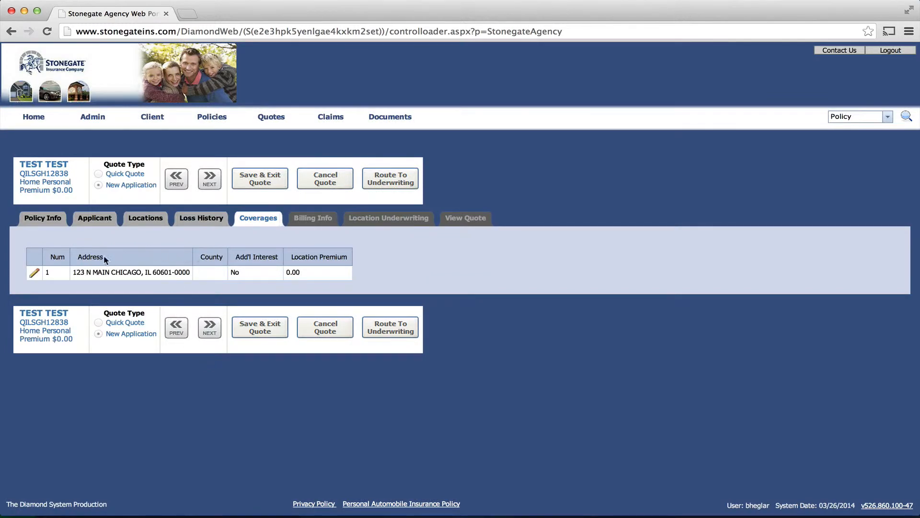
Set the 123 N MAIN location's deductible to 2500 and its dwelling limit to 300000
left_click(35, 275)
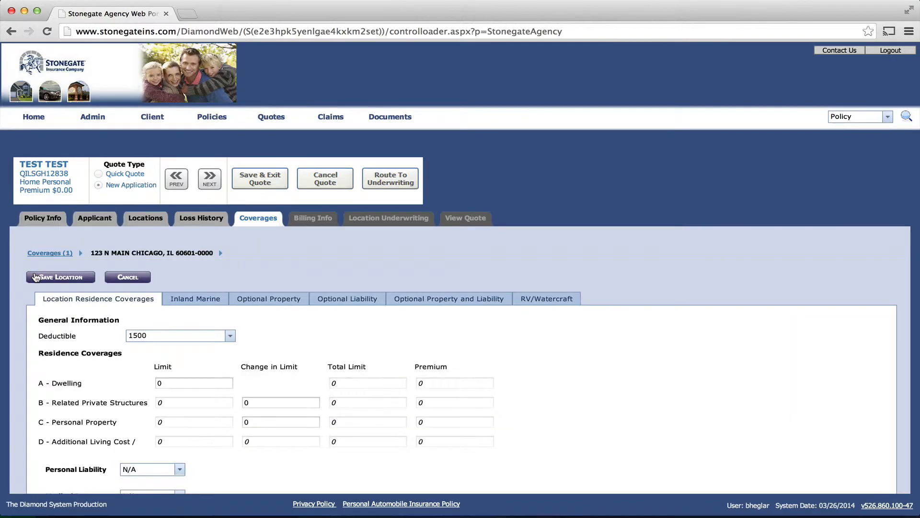
scroll(548, 385, "down", 3)
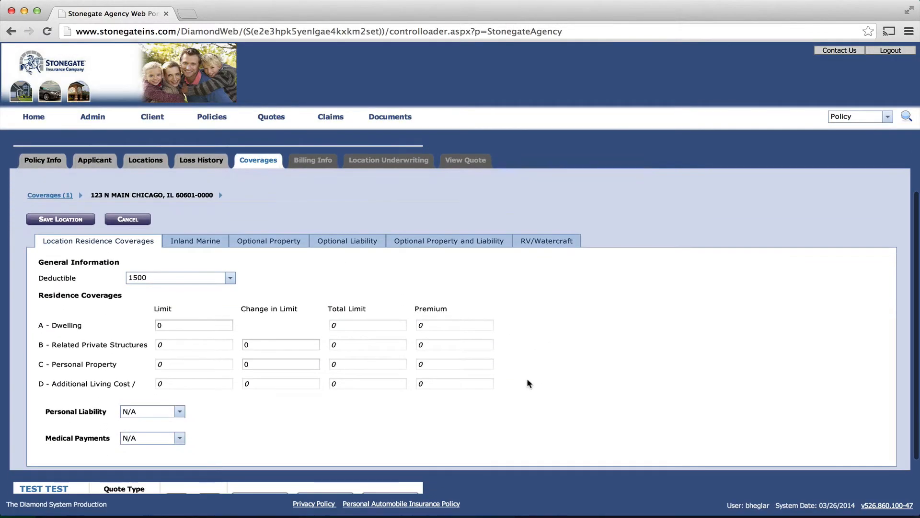
left_click(230, 280)
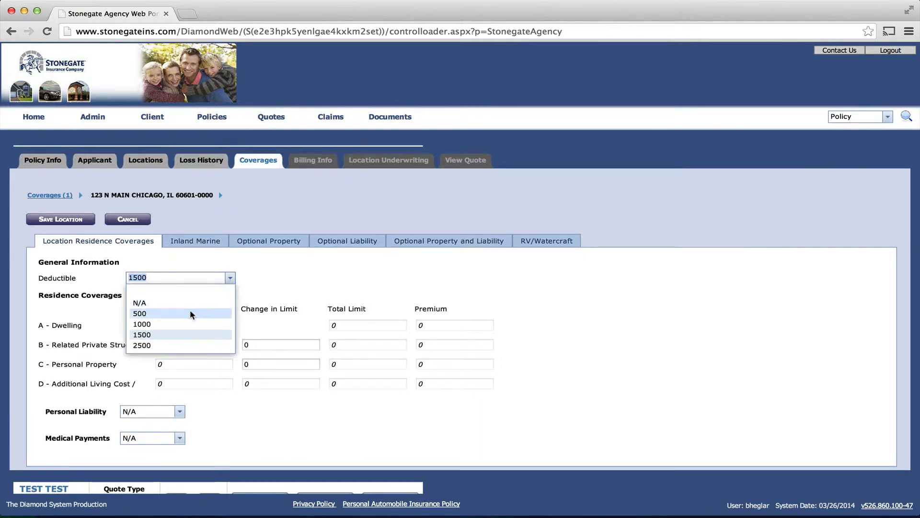
left_click(174, 347)
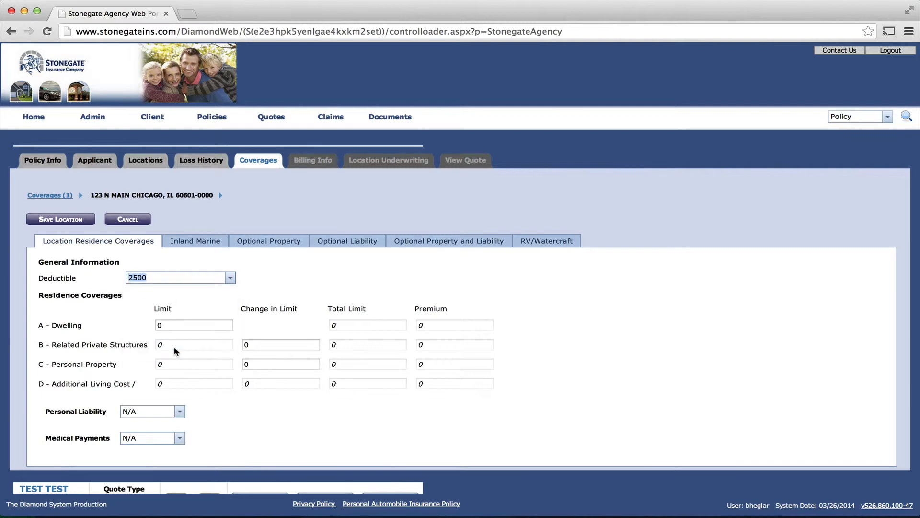
left_click(181, 322)
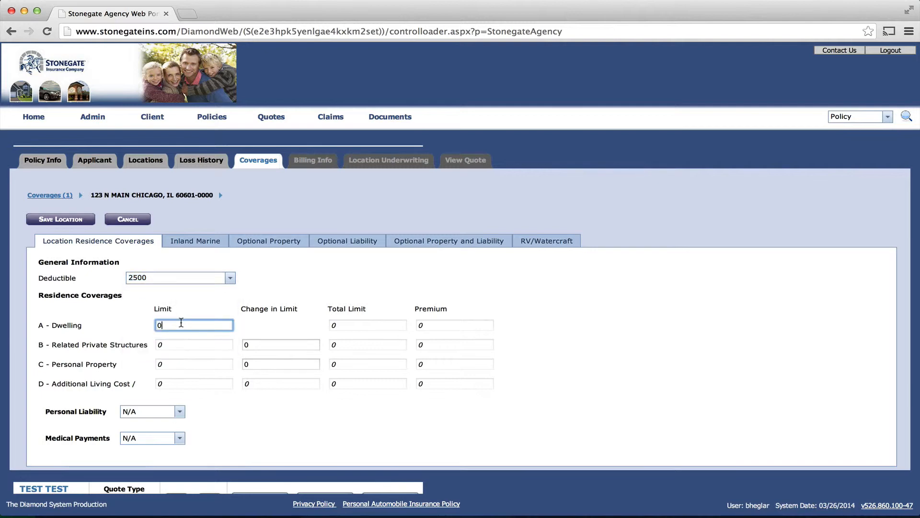
key("Left")
type("30000")
key("Tab")
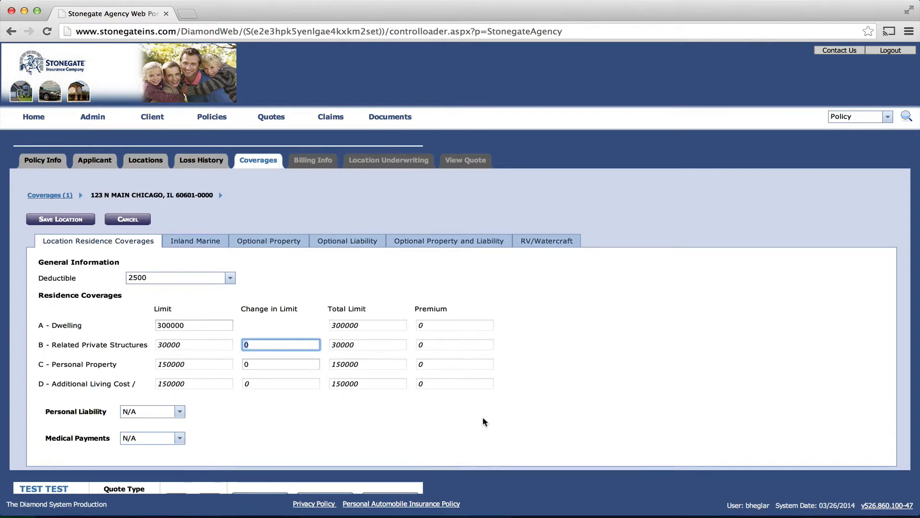
Set Personal Liability to 100,000 and Medical Payments to 1,000, then show optional property and liability coverages
scroll(482, 421, "down", 2)
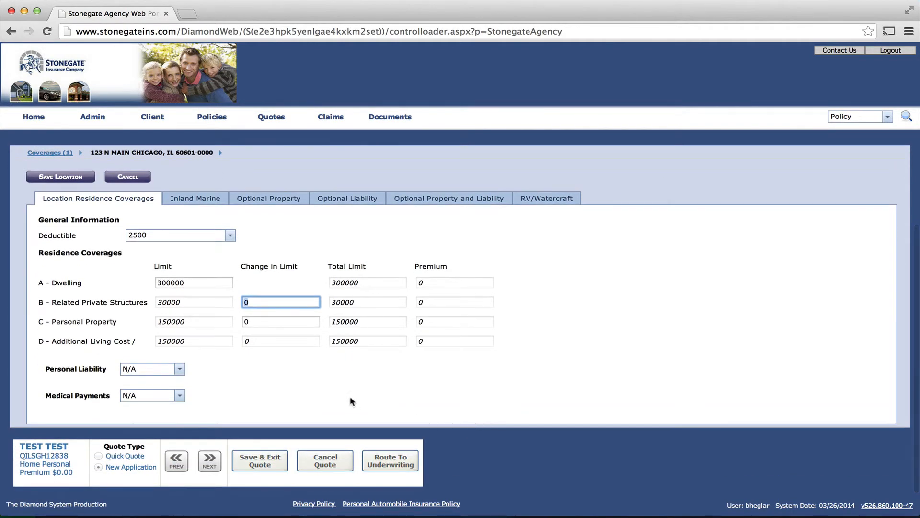
left_click(180, 369)
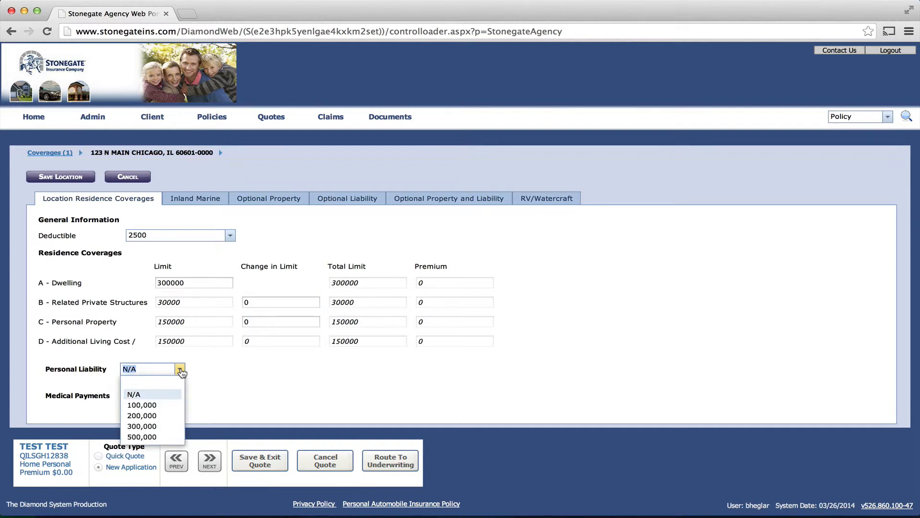
left_click(163, 405)
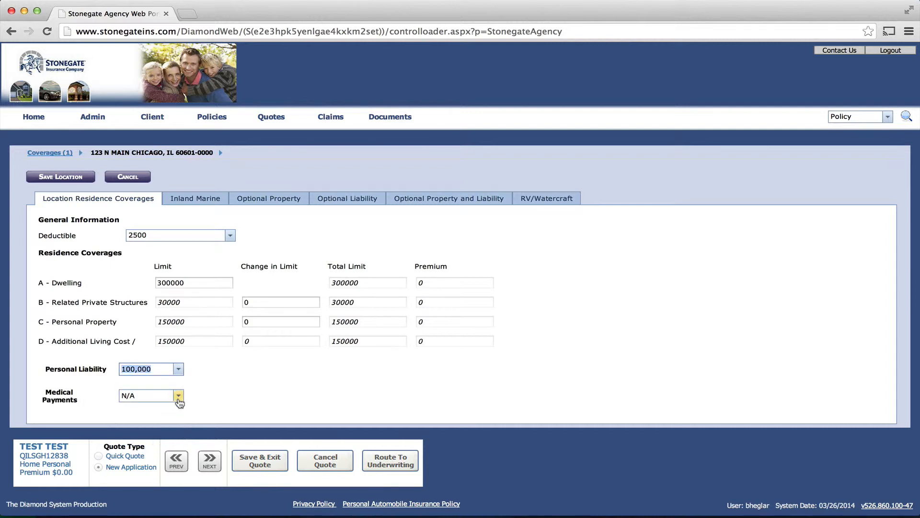
left_click(178, 396)
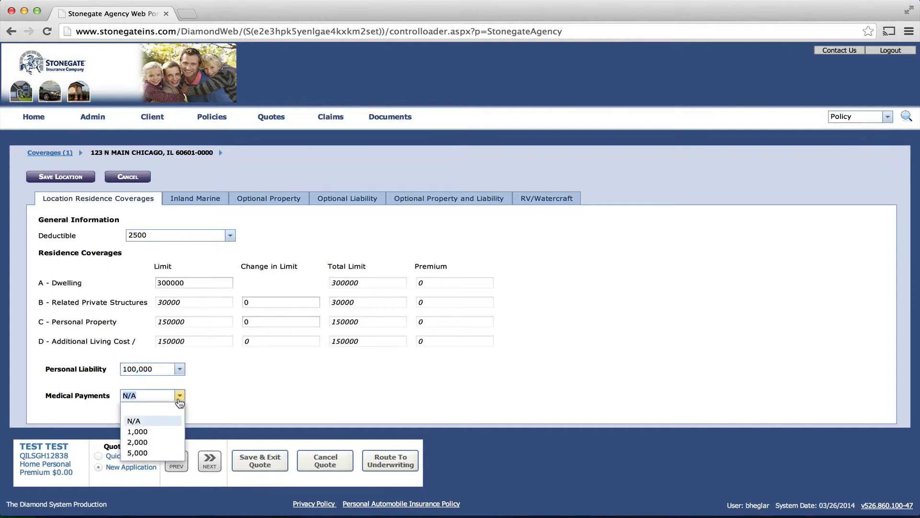
left_click(159, 430)
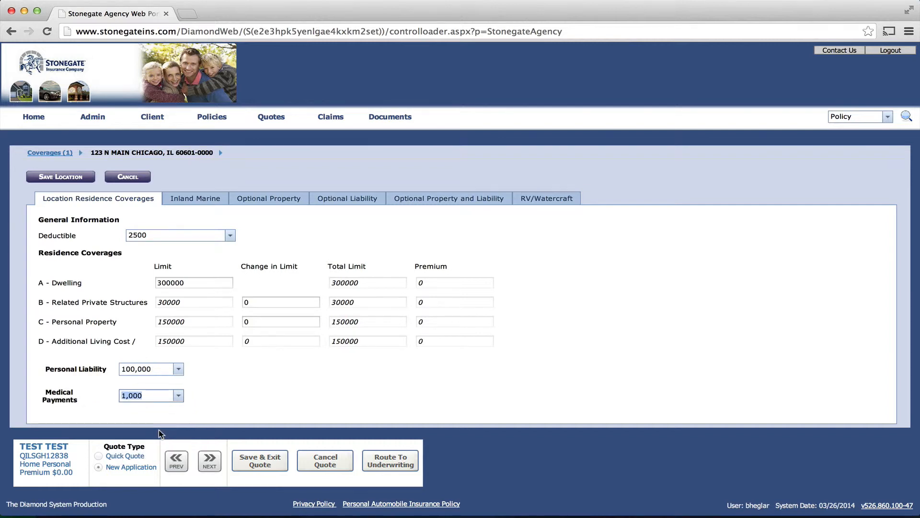
left_click(210, 461)
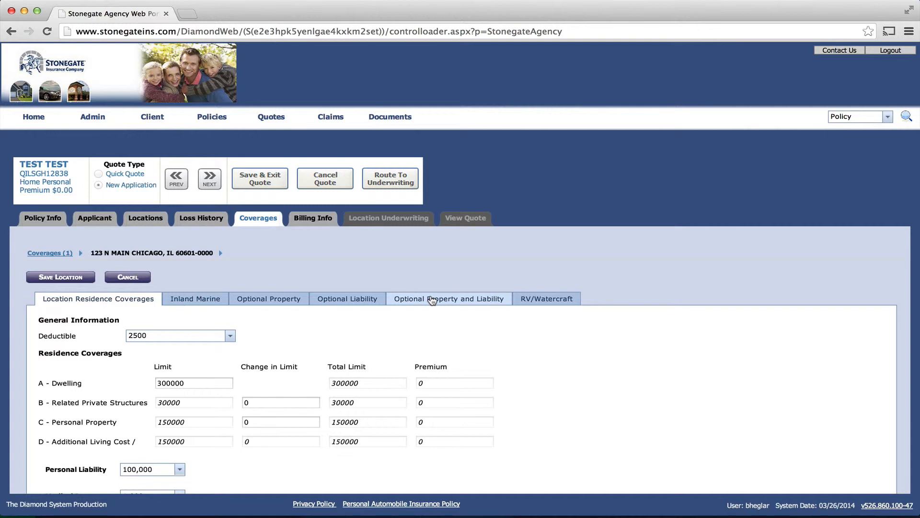
left_click(478, 301)
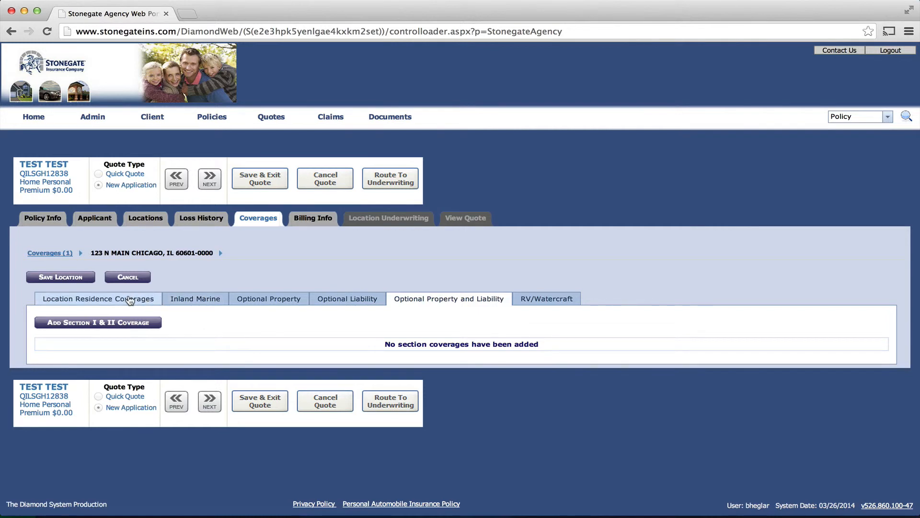
Close the coverage editor and confirm billing as Direct Bill, 3 Pay plan, billed to the Insured
left_click(128, 277)
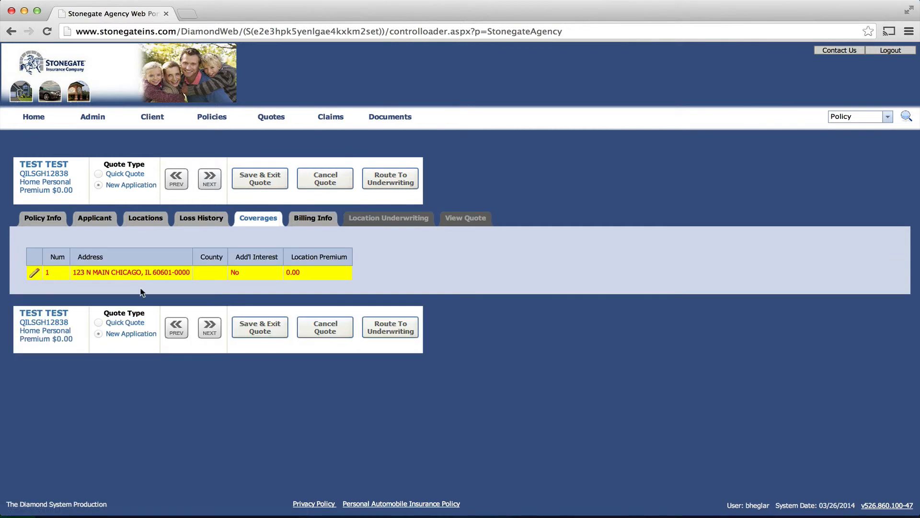
left_click(208, 331)
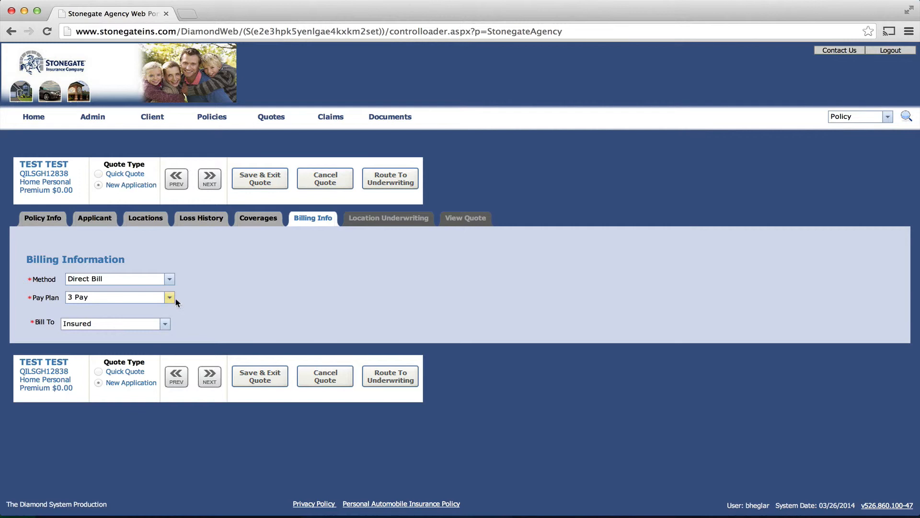
left_click(170, 280)
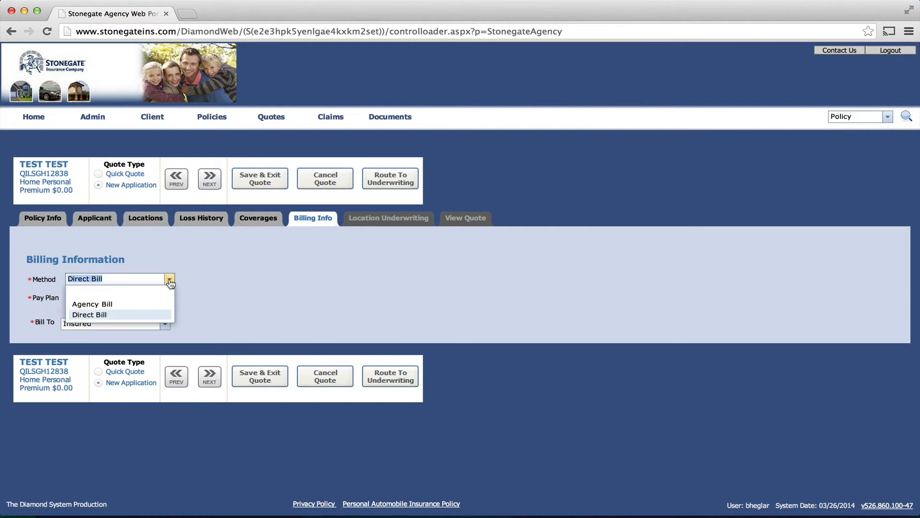
left_click(235, 286)
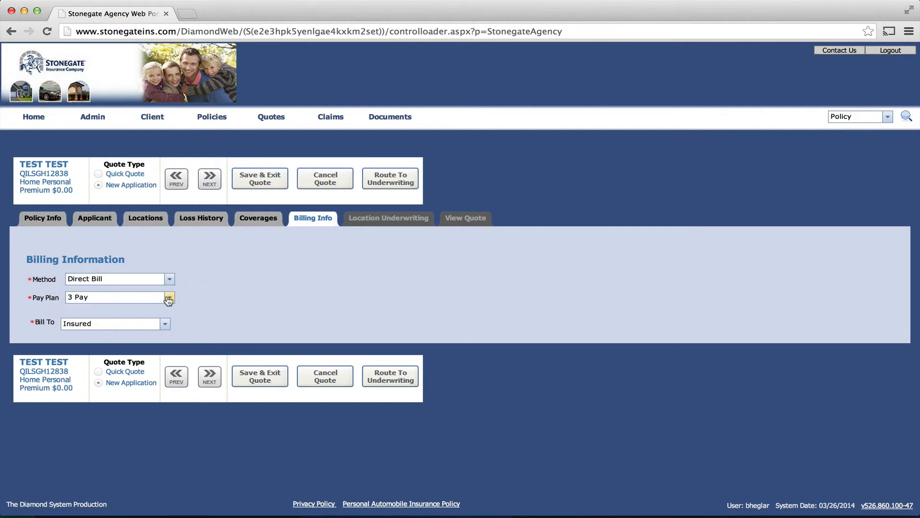
left_click(169, 298)
left_click(241, 295)
left_click(166, 325)
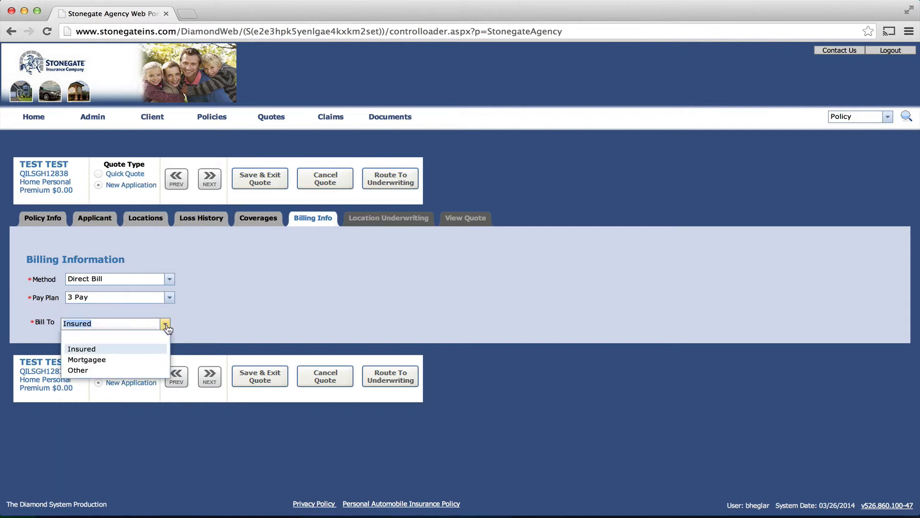
left_click(246, 304)
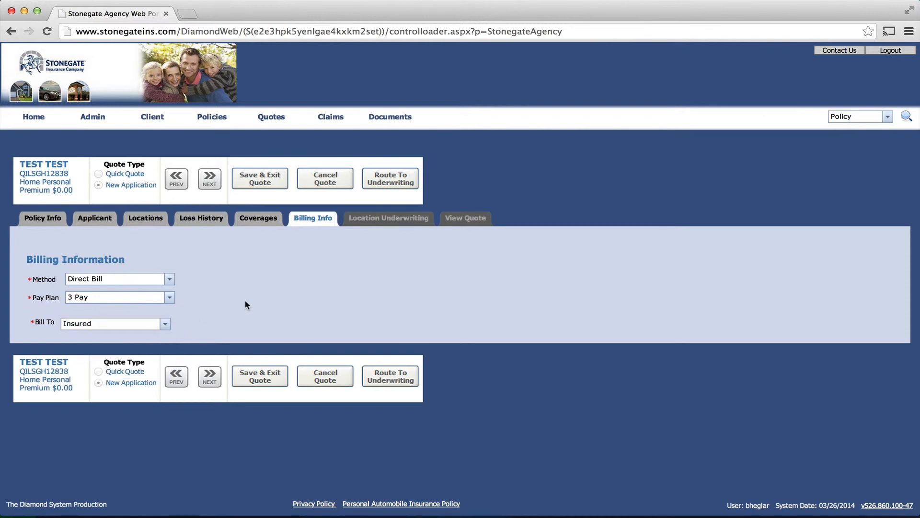
left_click(209, 377)
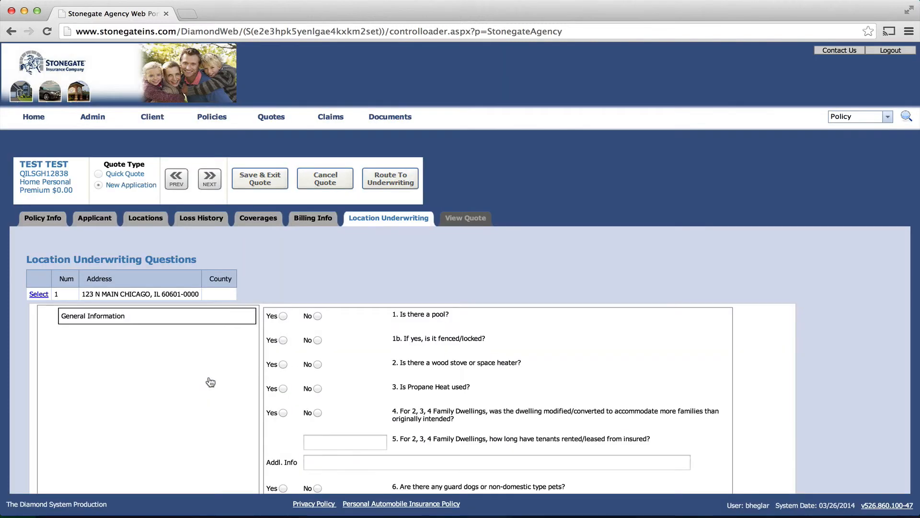
Answer No to the pool, fence and past-5-year loss questions, then rate the quote at $654.00
scroll(536, 354, "down", 4)
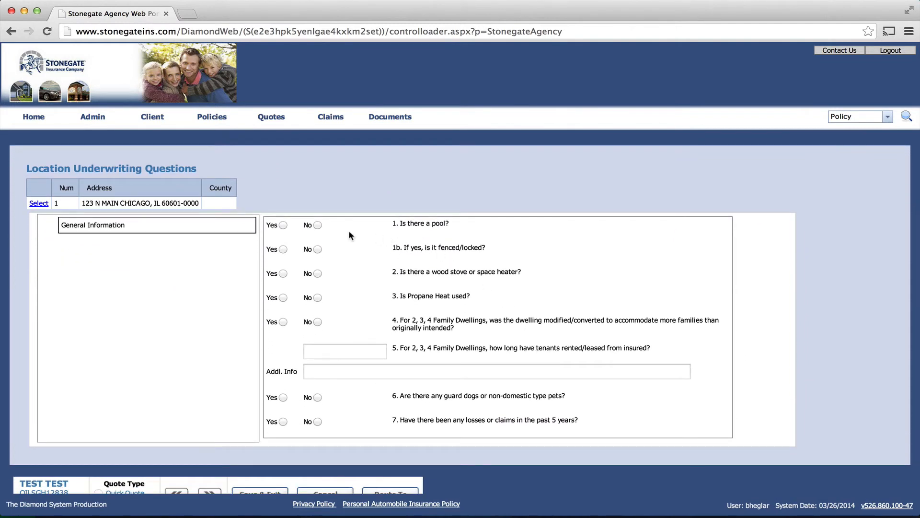
left_click(318, 225)
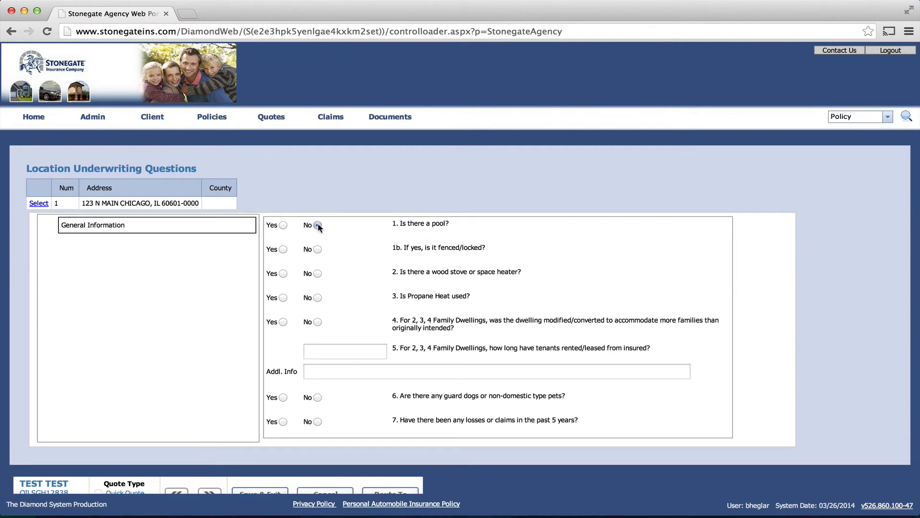
left_click(317, 249)
left_click(317, 422)
scroll(378, 397, "down", 2)
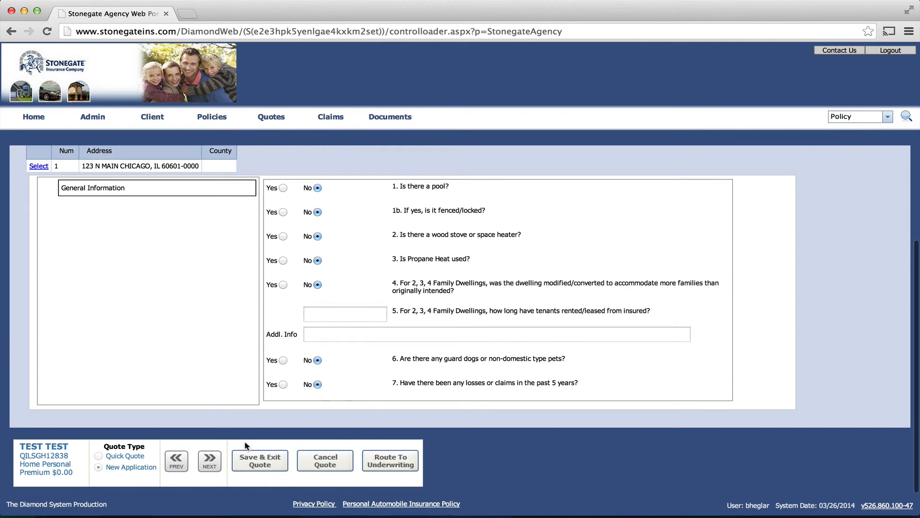
left_click(220, 464)
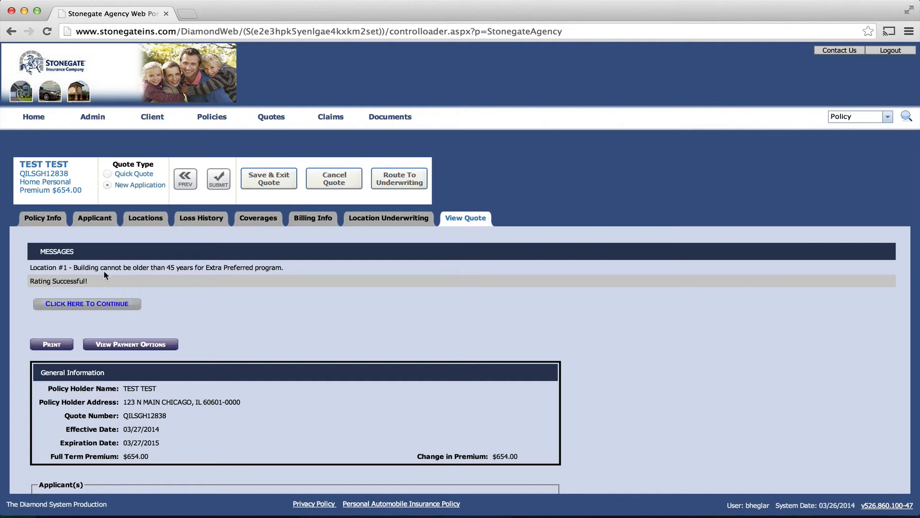
scroll(236, 291, "down", 3)
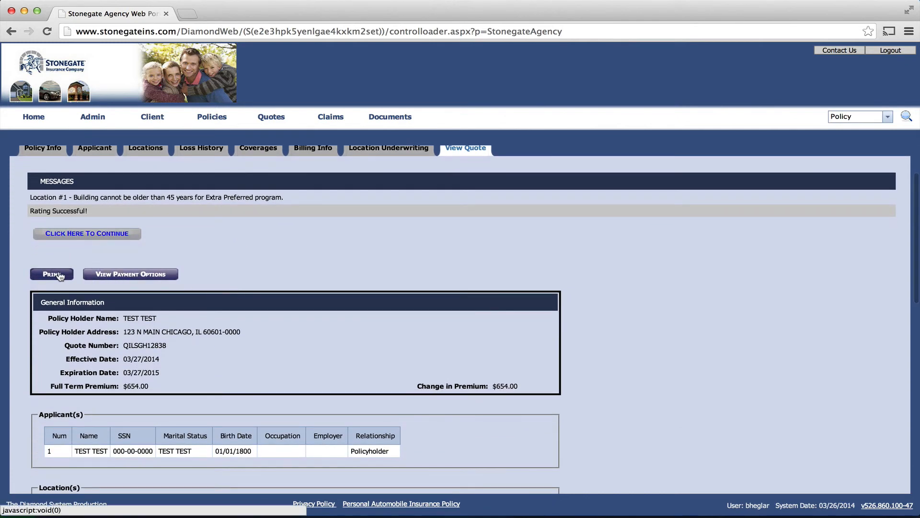
left_click(121, 279)
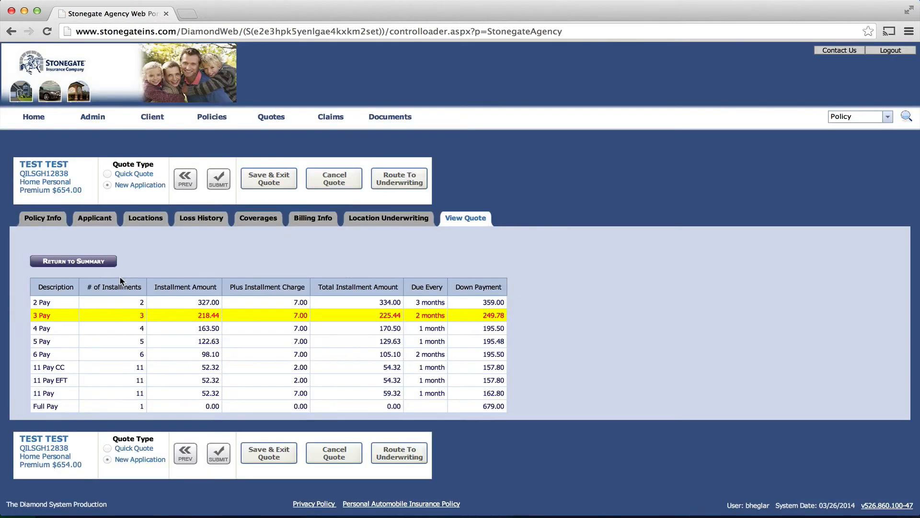
left_click(92, 261)
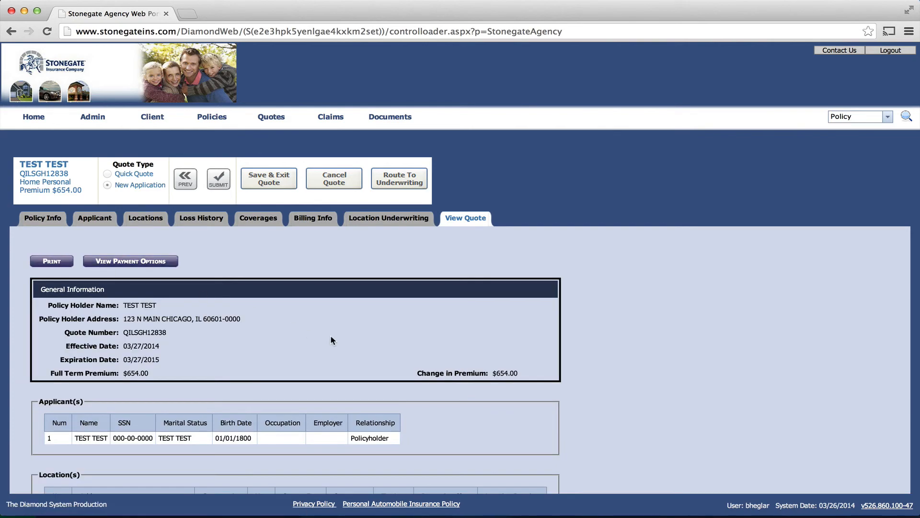
scroll(332, 340, "down", 3)
scroll(330, 337, "down", 3)
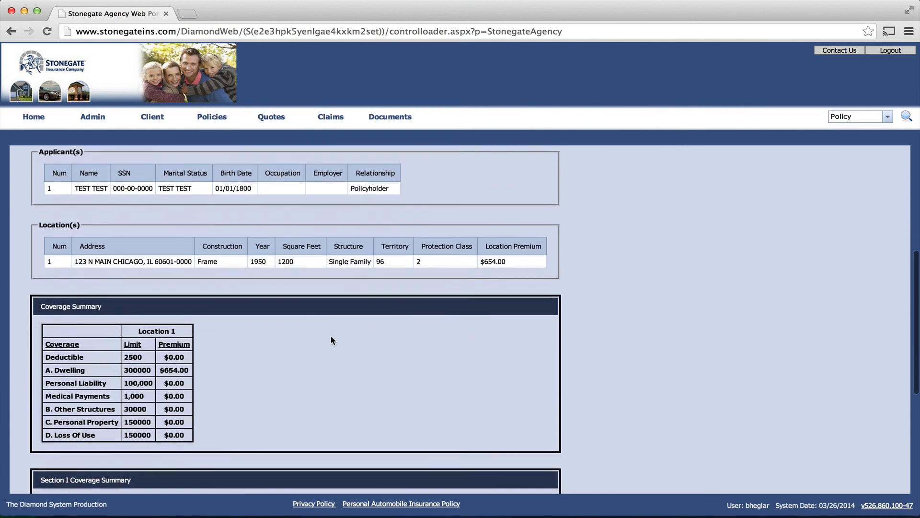
scroll(331, 340, "down", 3)
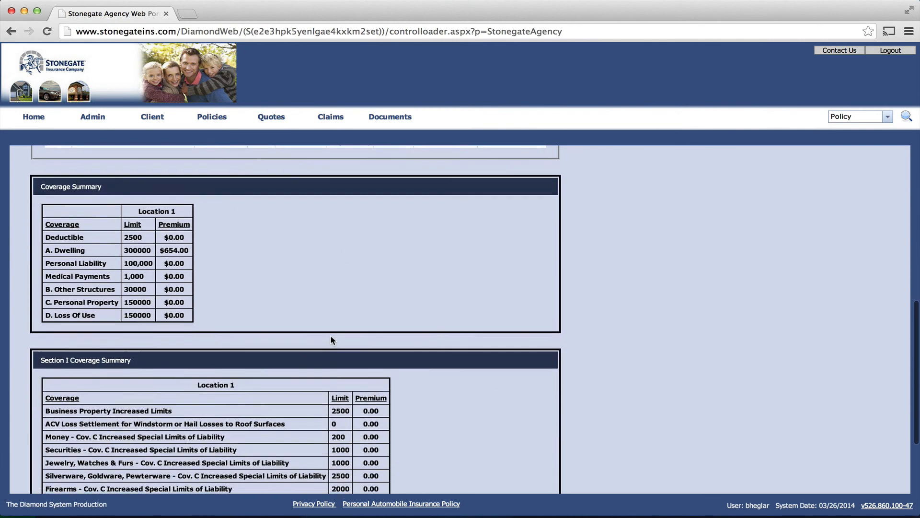
scroll(332, 339, "down", 1)
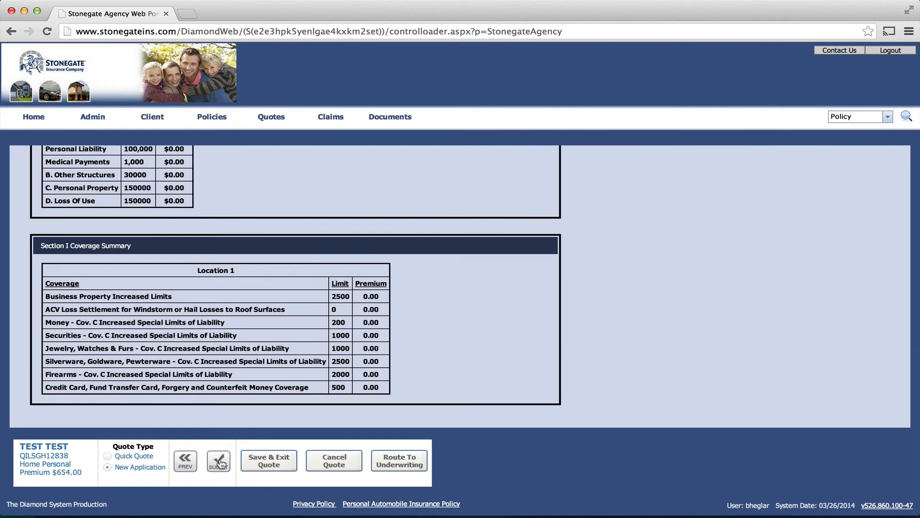
Save and exit the quote from the bottom quote bar
left_click(272, 463)
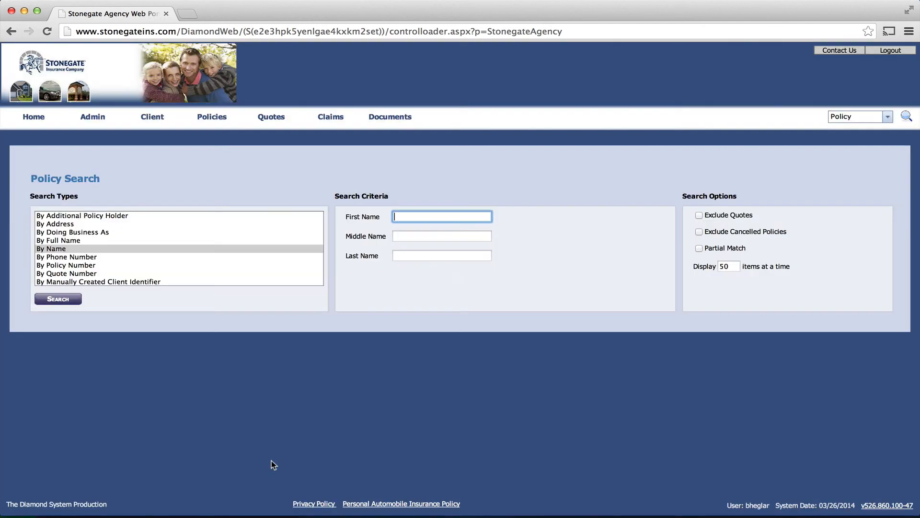